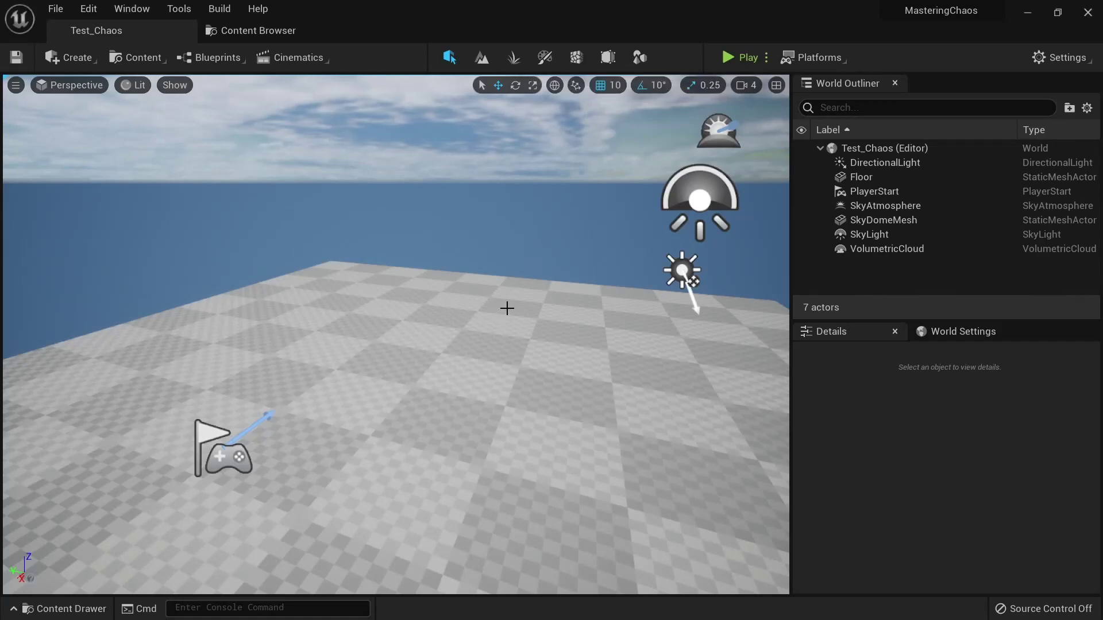
right_drag(513, 313, 486, 307)
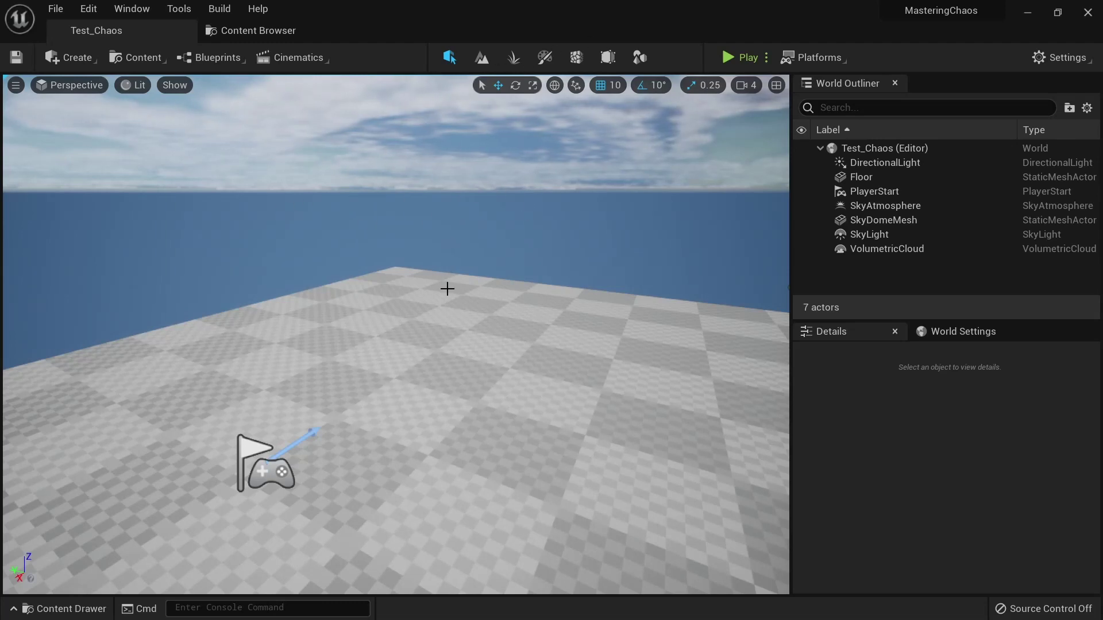
right_drag(431, 260, 488, 374)
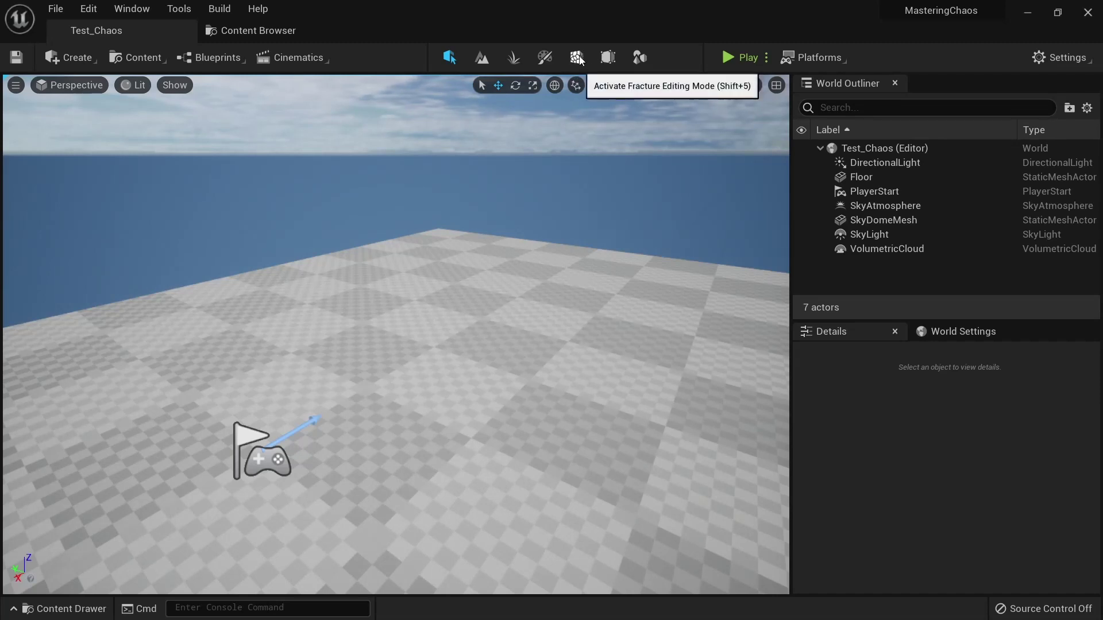
key(alt+Tab)
key(Tab)
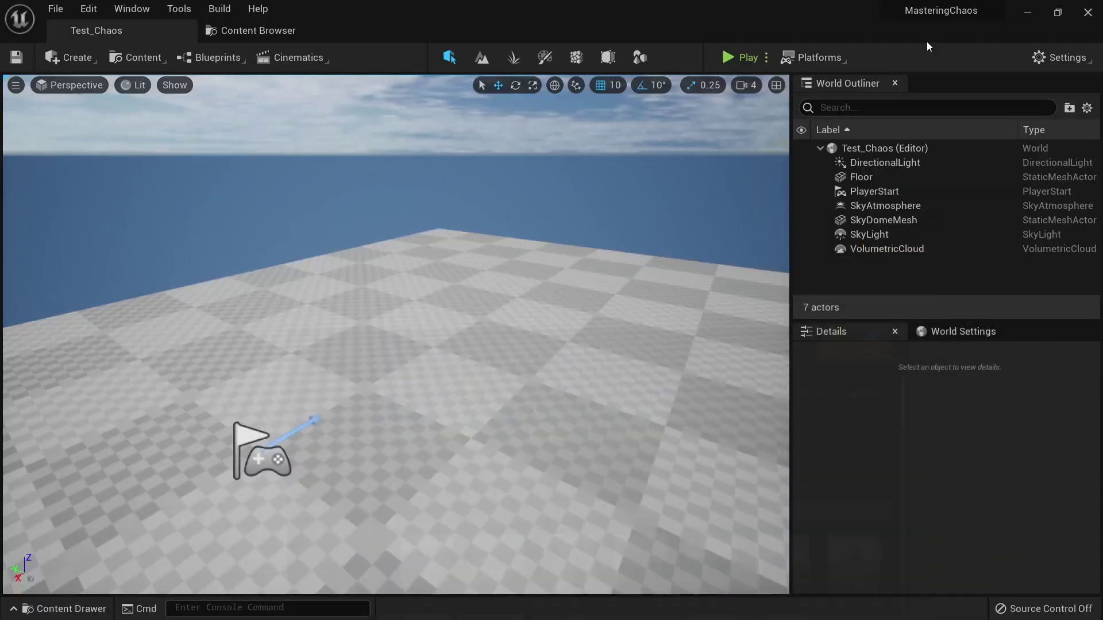
right_drag(558, 158, 558, 158)
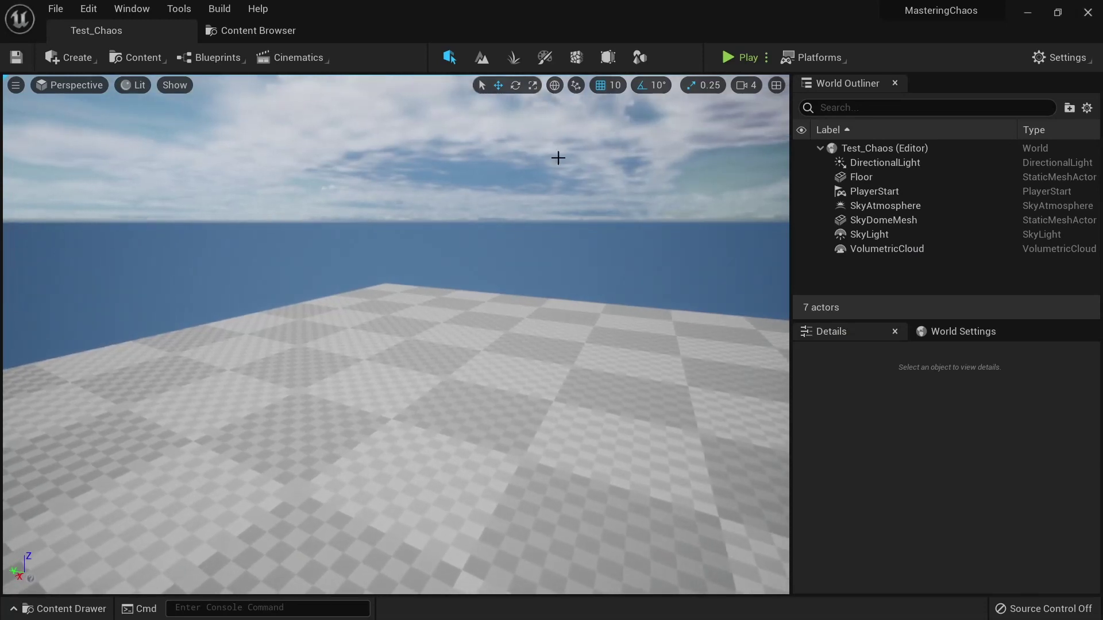
Step: Look over the tools available in Fracture mode and return to Selection mode
click(578, 59)
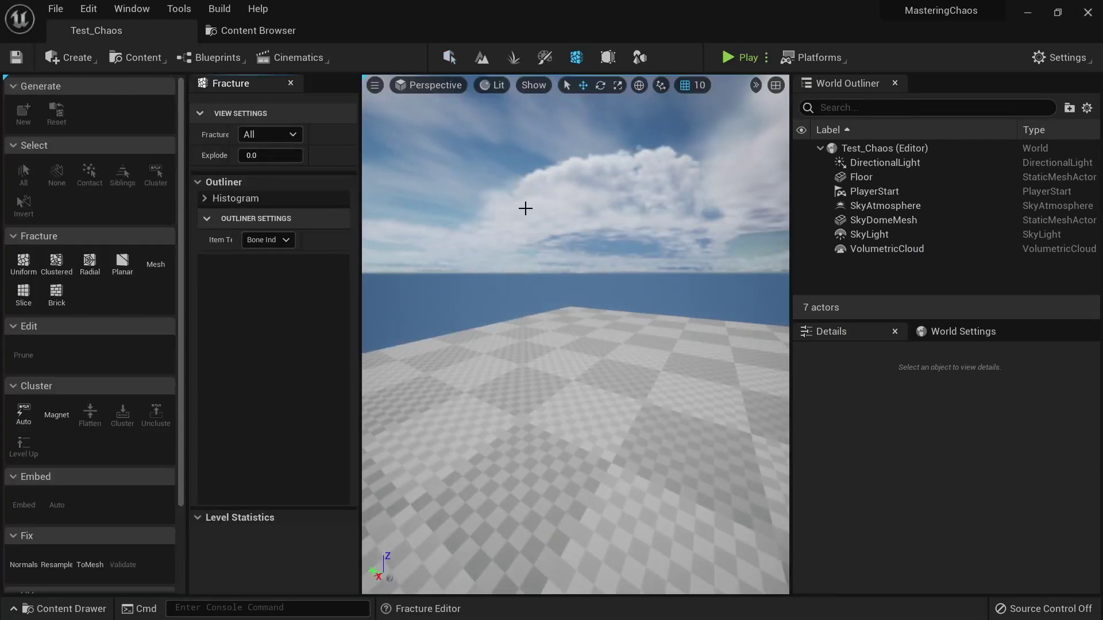
scroll(79, 319, down, 3)
scroll(103, 457, up, 3)
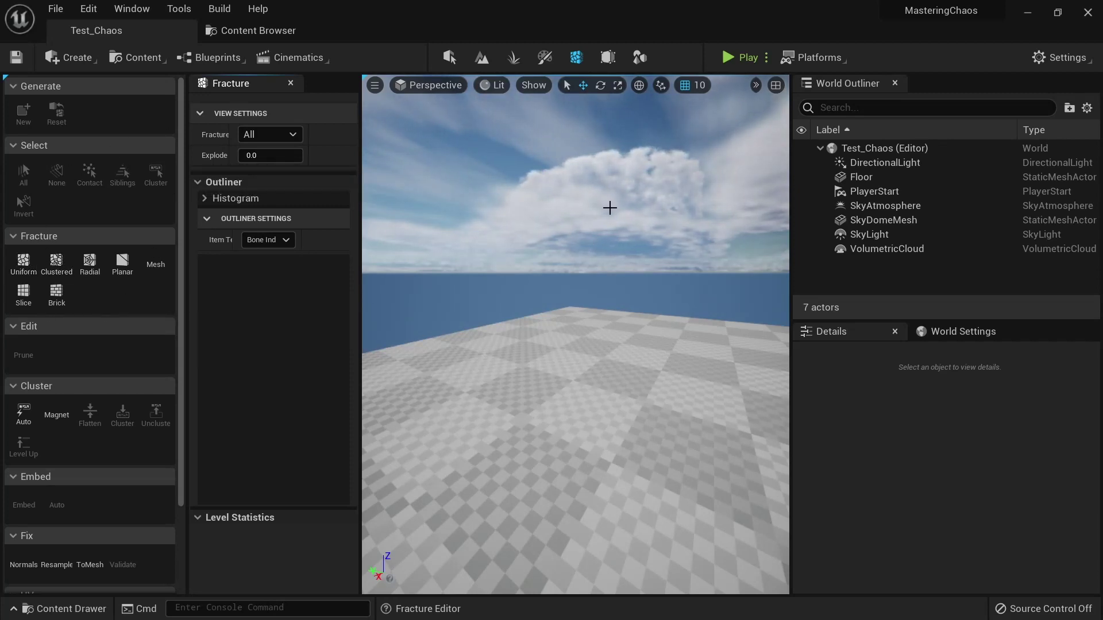
right_drag(539, 224, 556, 237)
key(shift+1)
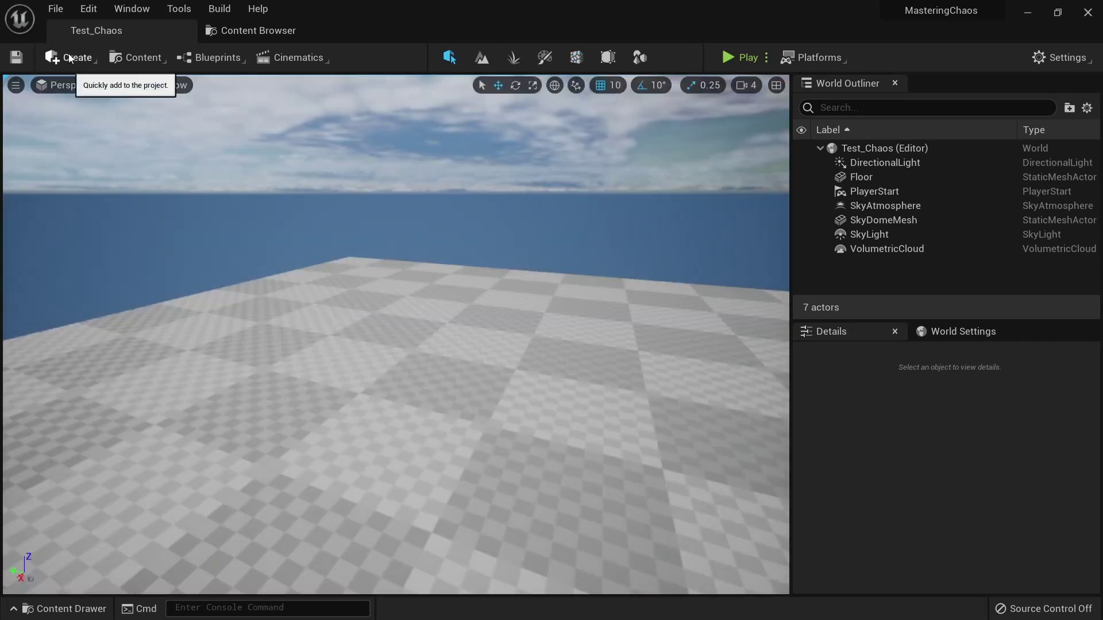
Step: Place a Cube shape on the floor at about X 40, Y 60, Z 20
click(69, 58)
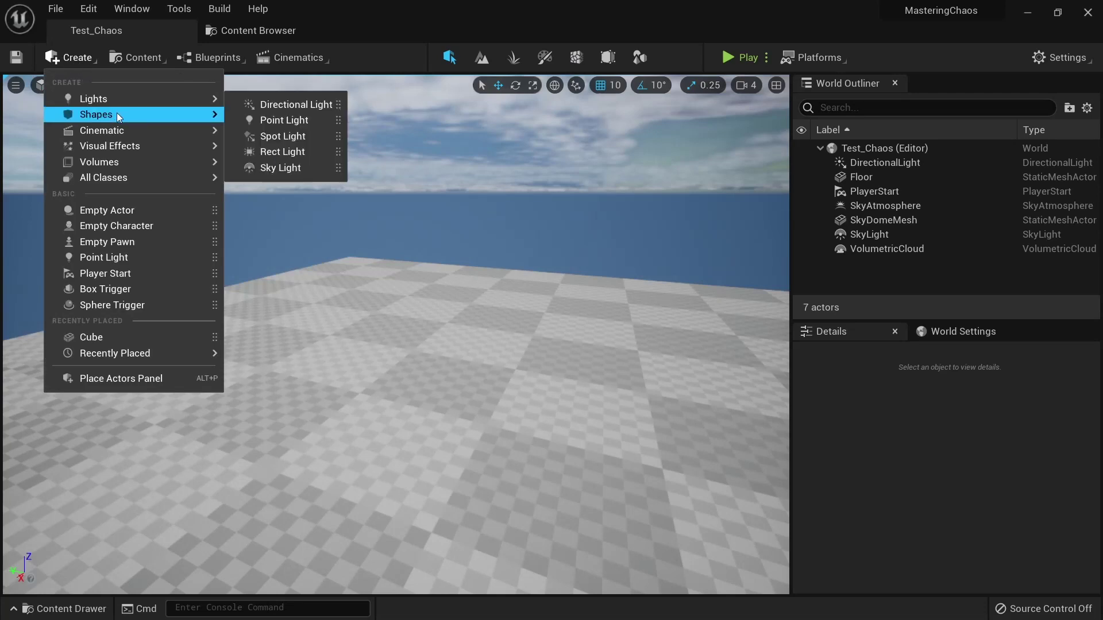
mouse_move(116, 114)
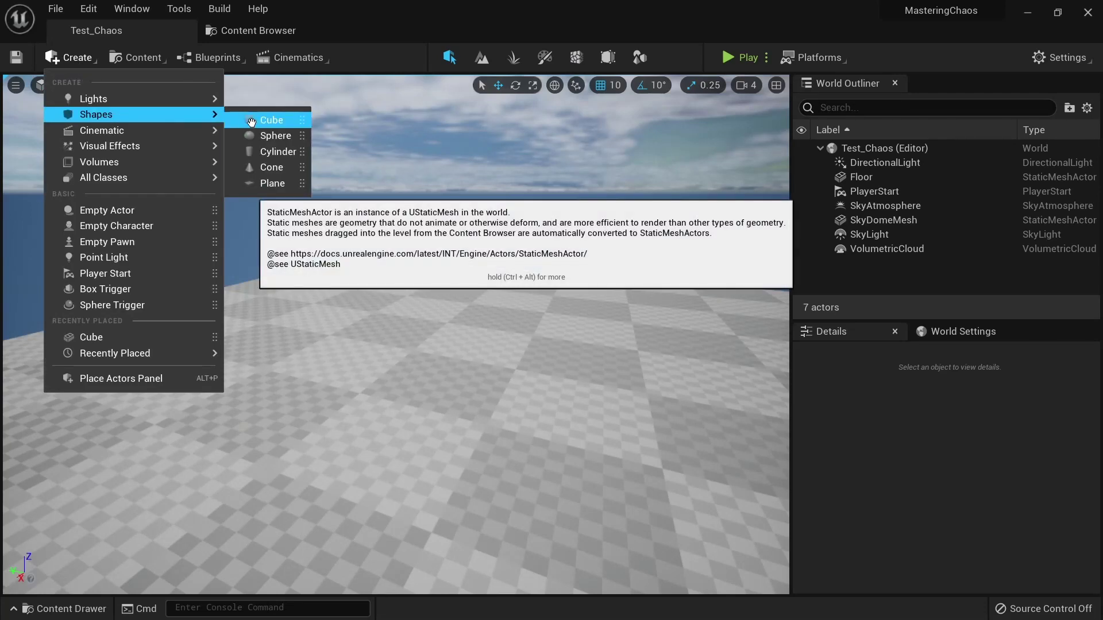
drag(251, 121, 402, 399)
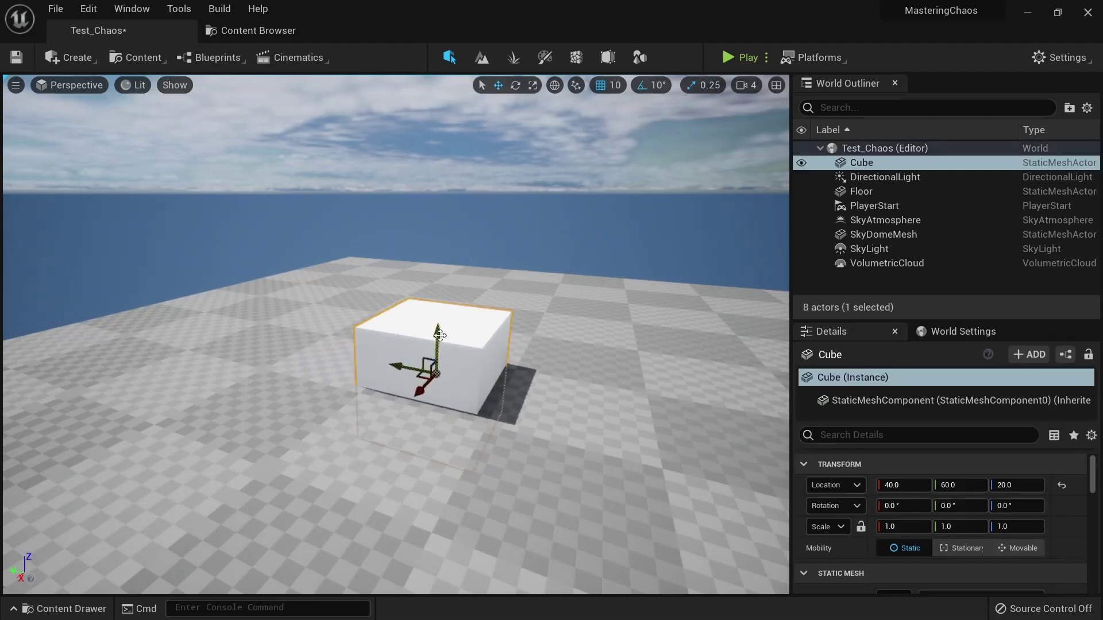
Step: Raise the cube above the floor to a Z location of 280
drag(439, 336, 413, 133)
key(e)
right_drag(412, 133, 404, 86)
drag(460, 290, 460, 141)
key(e)
right_drag(471, 207, 475, 195)
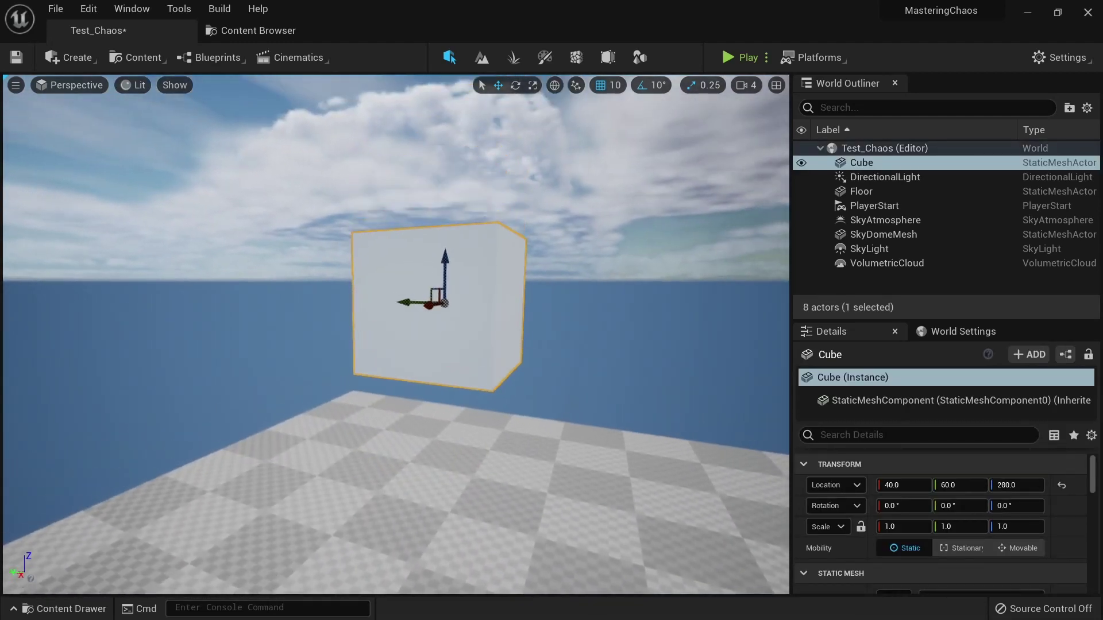
Step: Switch to Fracture mode and move the cube along the Y axis to a location of 180
click(581, 56)
right_drag(517, 234, 522, 201)
key(w)
key(s)
key(w)
key(e)
mouse_move(527, 270)
right_down()
mouse_move(520, 293)
mouse_move(521, 283)
mouse_move(554, 278)
mouse_move(535, 280)
right_up()
key(s)
key(a)
key(s)
key(w)
drag(500, 307, 409, 299)
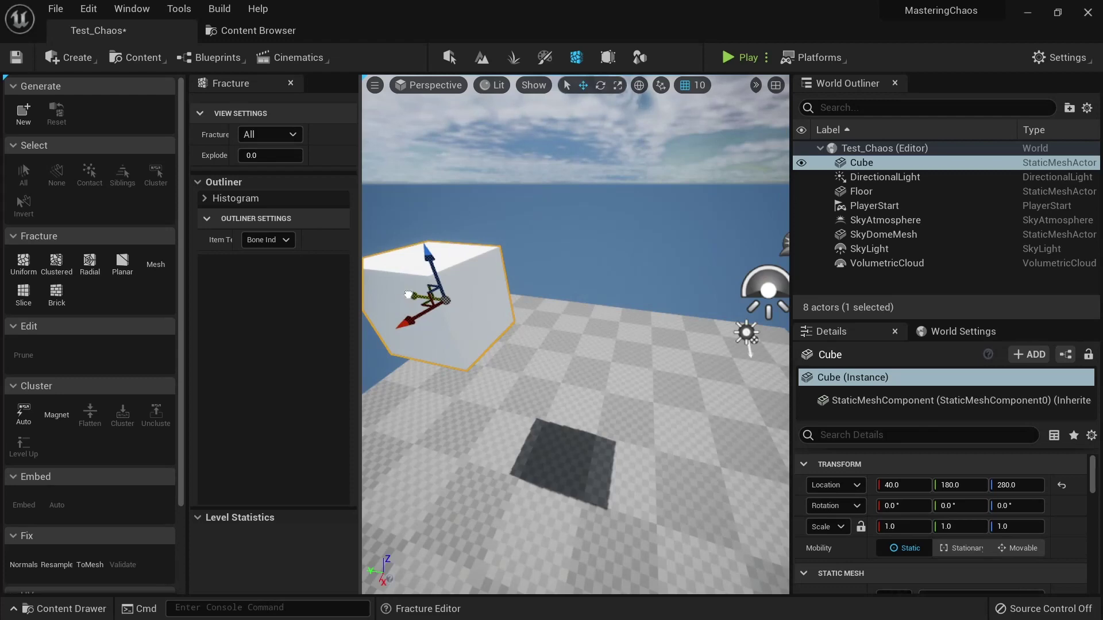
Step: Duplicate the cube along the Y axis, placing the copy at Y -50
alt+drag(409, 296, 671, 320)
right_drag(568, 345, 562, 353)
click(576, 314)
right_drag(628, 344, 615, 315)
click(615, 315)
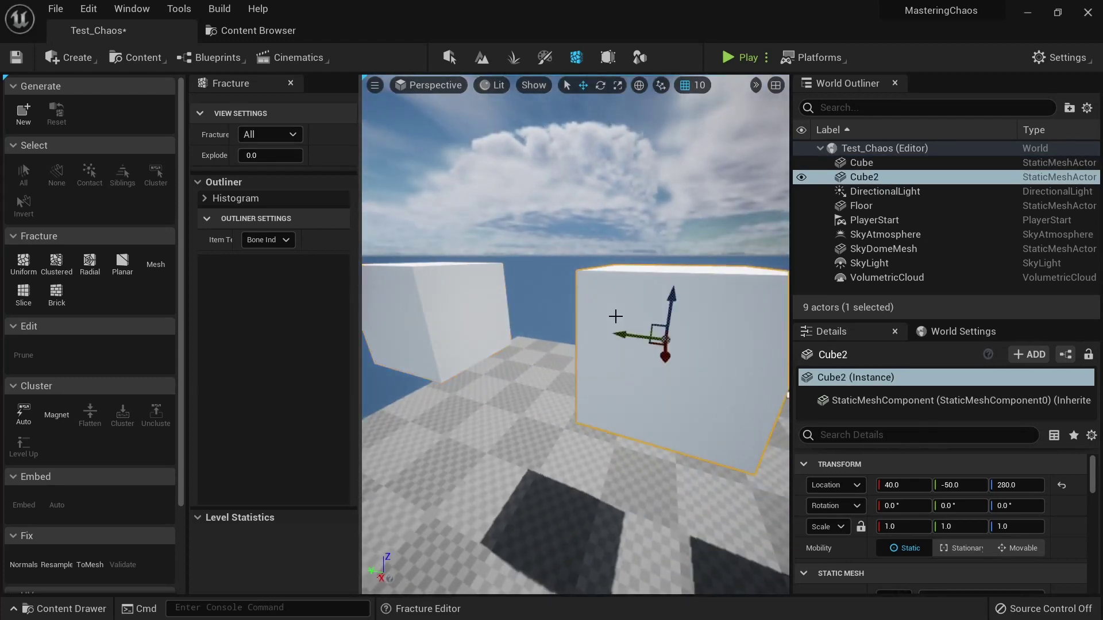
Step: Create a geometry collection from the duplicated cube, named Cube2_GeometryCollection, in the MasteringChaos/GeometryCollections folder using Fracture mode
scroll(598, 313, up, 3)
key(shift+1)
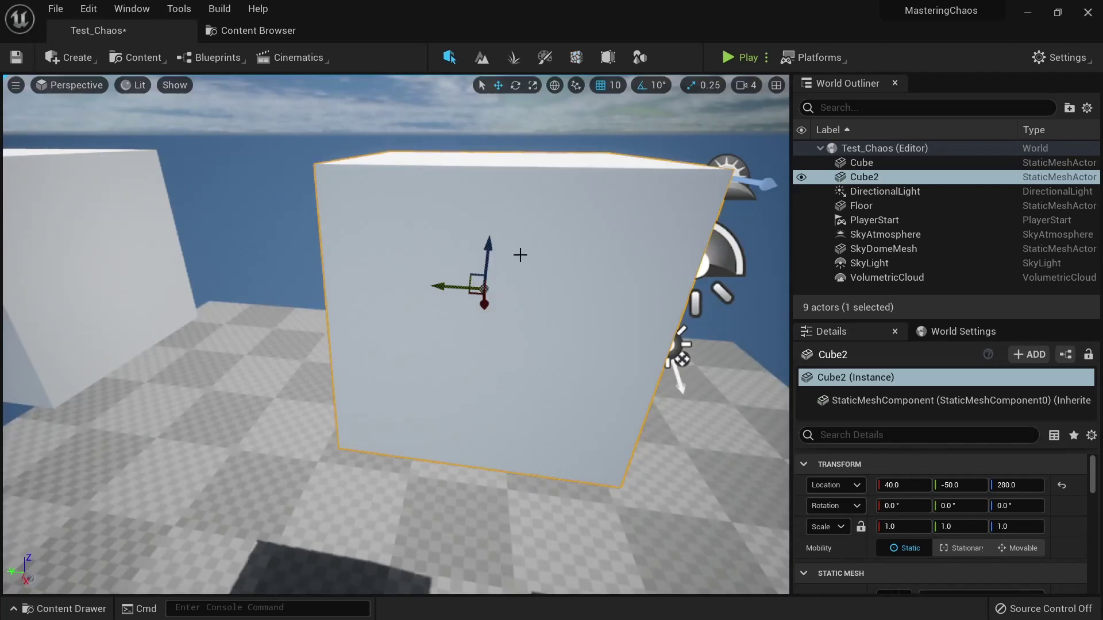
click(573, 60)
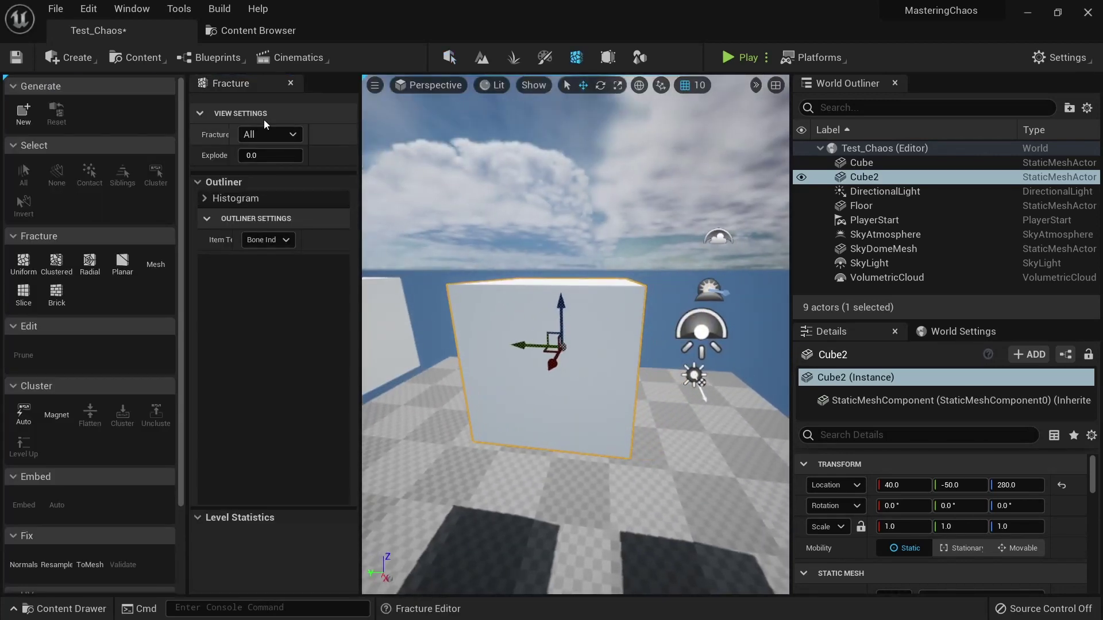
click(28, 109)
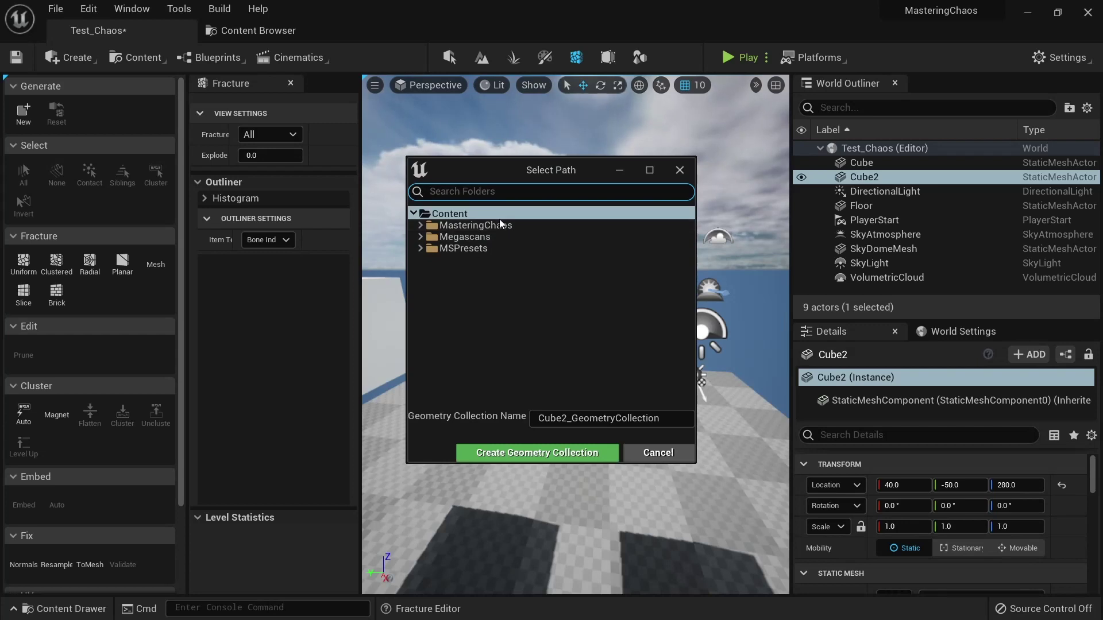
drag(536, 167, 453, 146)
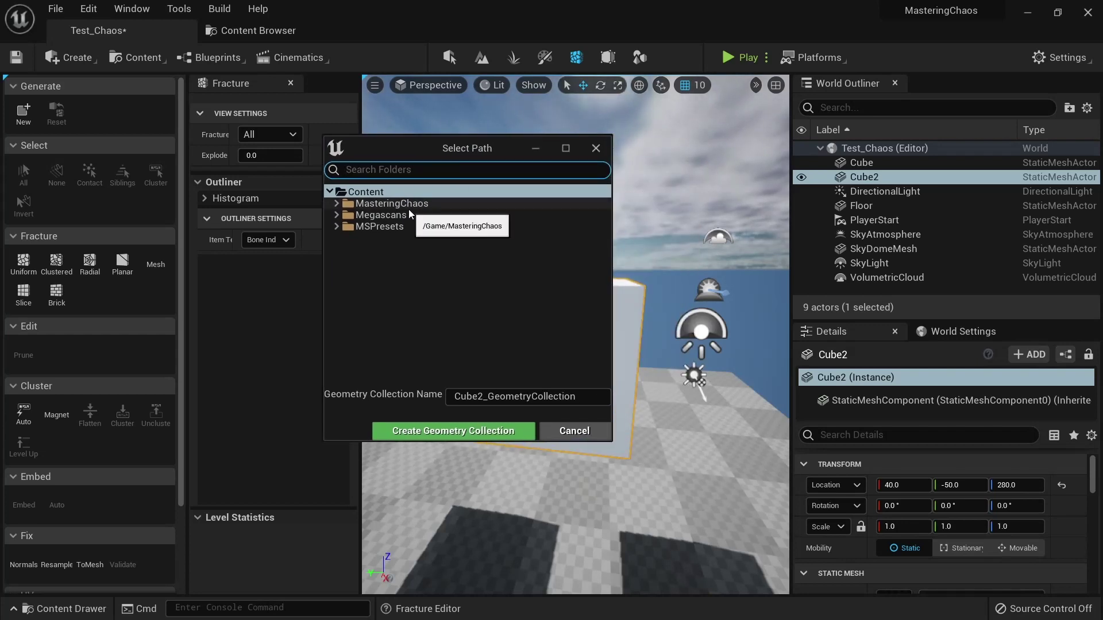
double_click(383, 206)
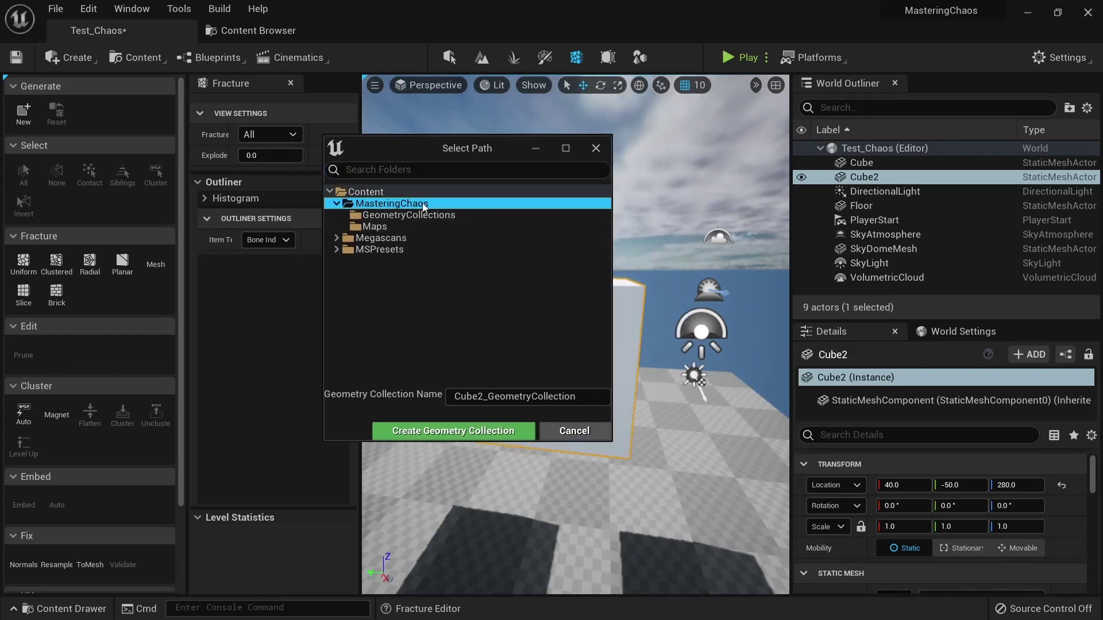
click(402, 214)
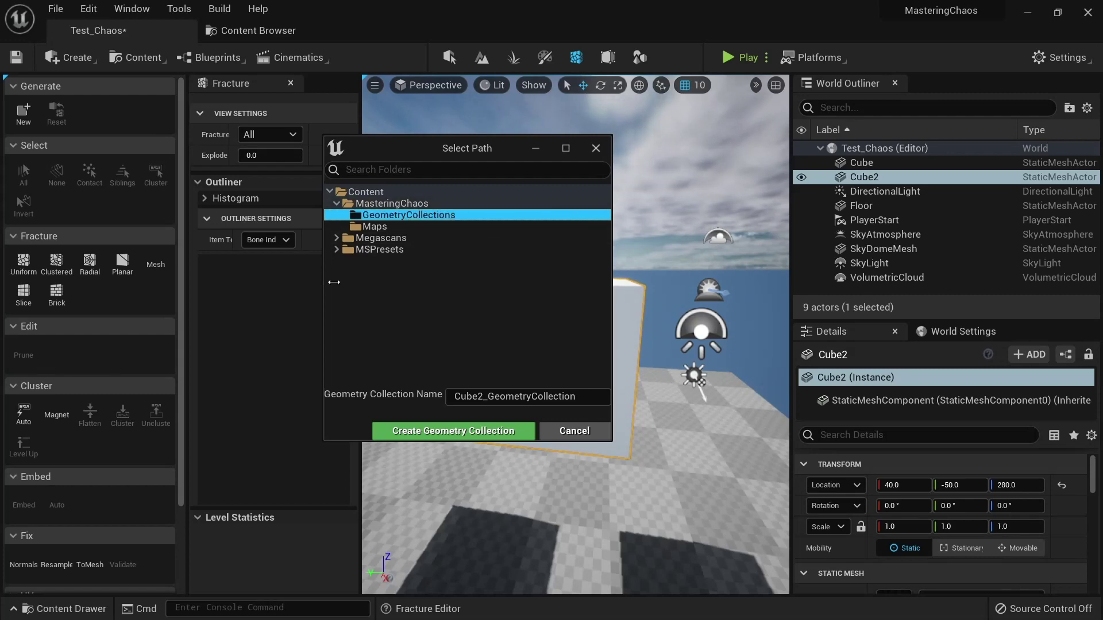
click(465, 432)
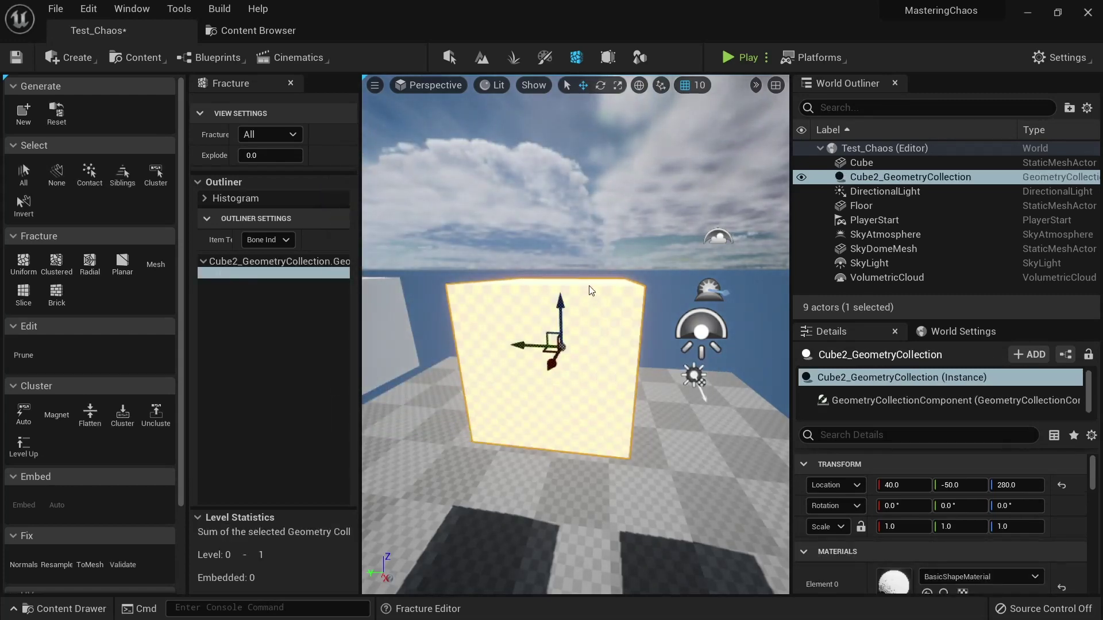
Step: Test how the geometry collection and the plain cube behave in a play session from Selection mode, and stop it
key(s)
right_drag(589, 286, 591, 322)
key(a)
key(w)
key(s)
key(d)
key(q)
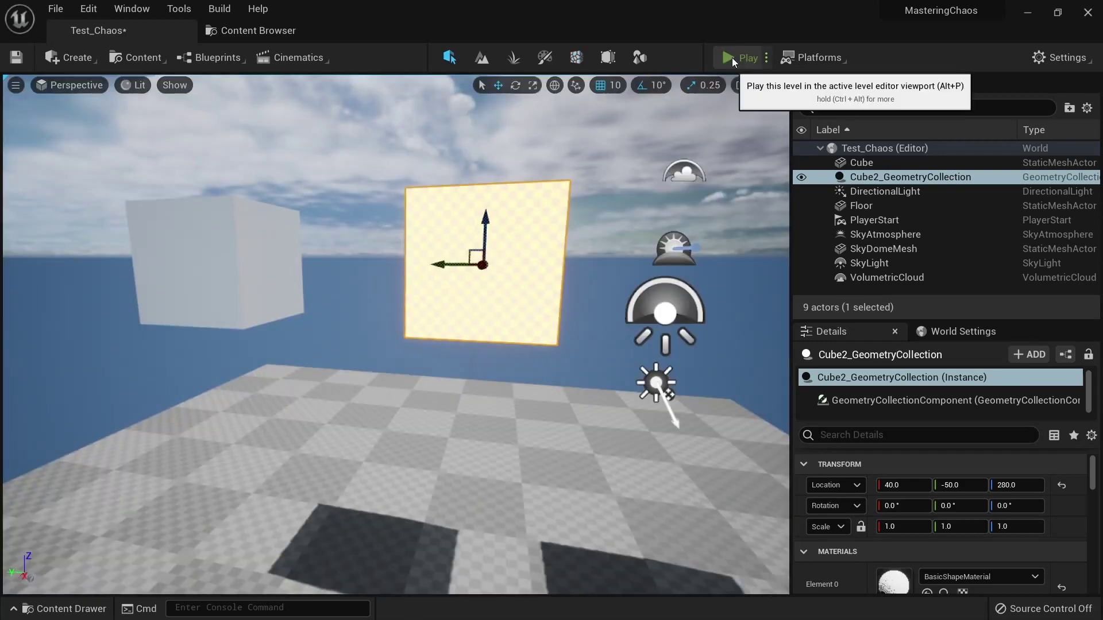
click(738, 57)
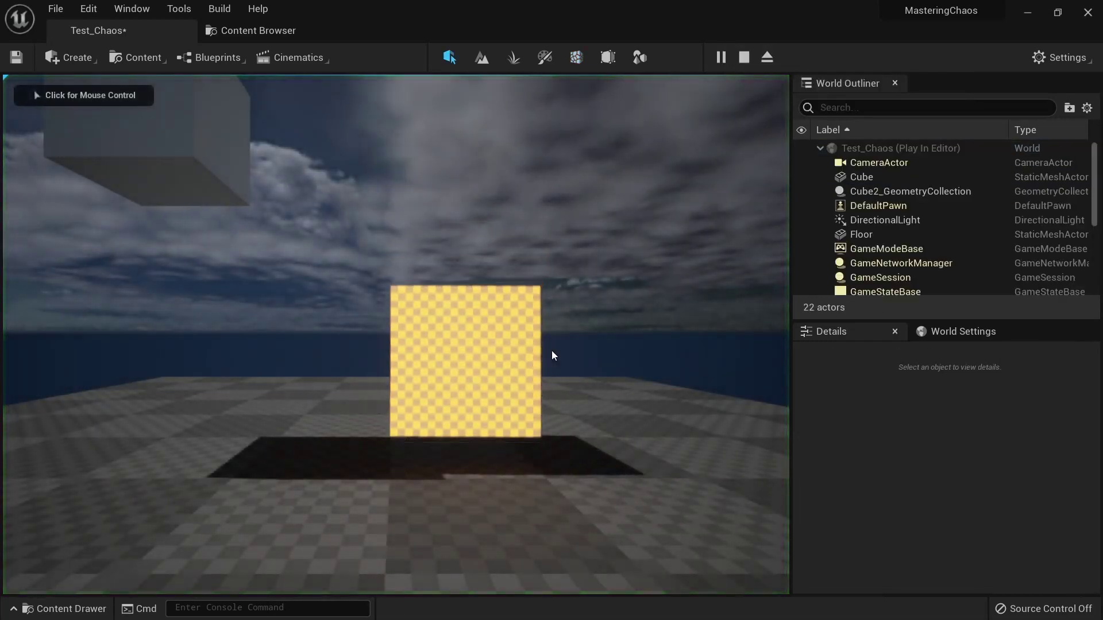
click(555, 355)
key(w)
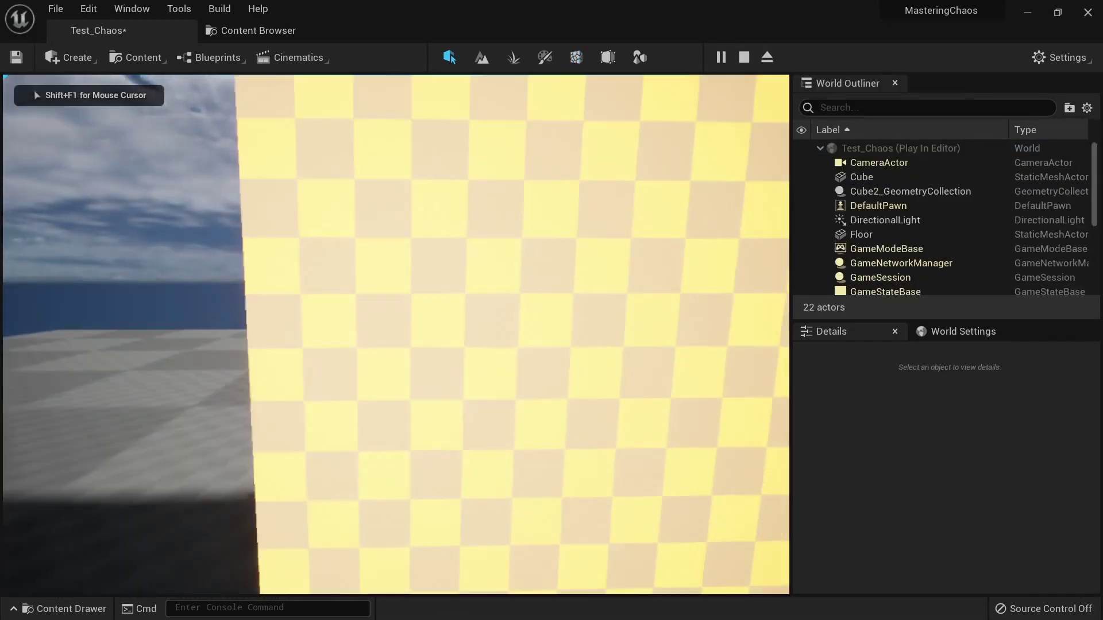
key(s)
key(w)
key(s)
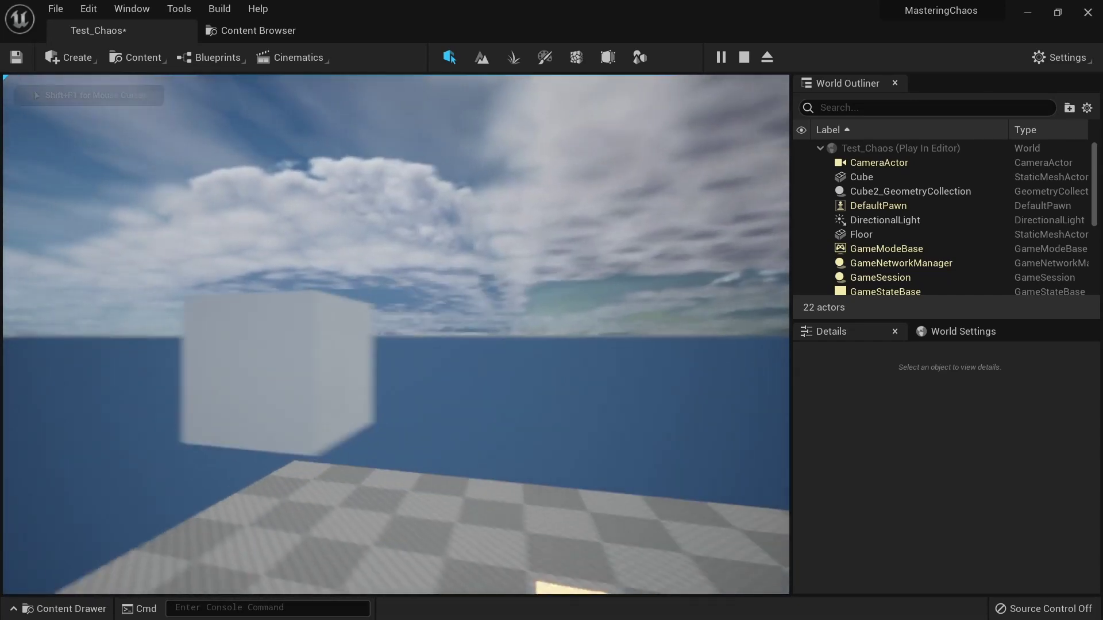
key(w)
key(s)
key(Escape)
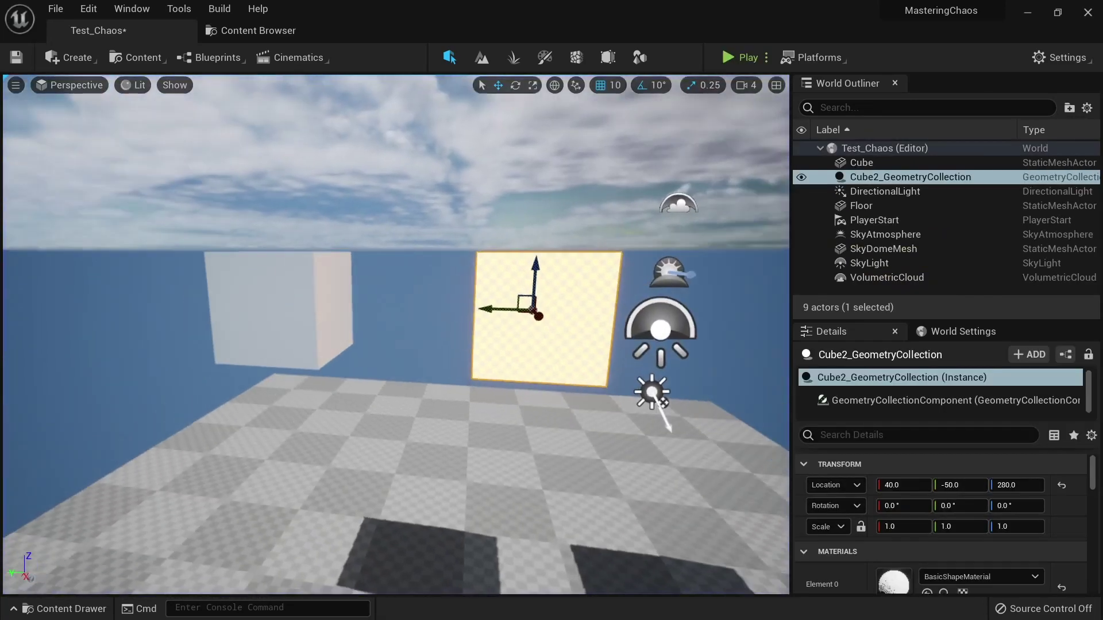
Step: Return to Fracture mode, deselect the geometry collection and save the Test_Chaos level
key(w)
mouse_move(604, 315)
right_down()
mouse_move(619, 304)
mouse_move(598, 303)
mouse_move(616, 304)
right_up()
key(d)
key(w)
drag(616, 303, 576, 185)
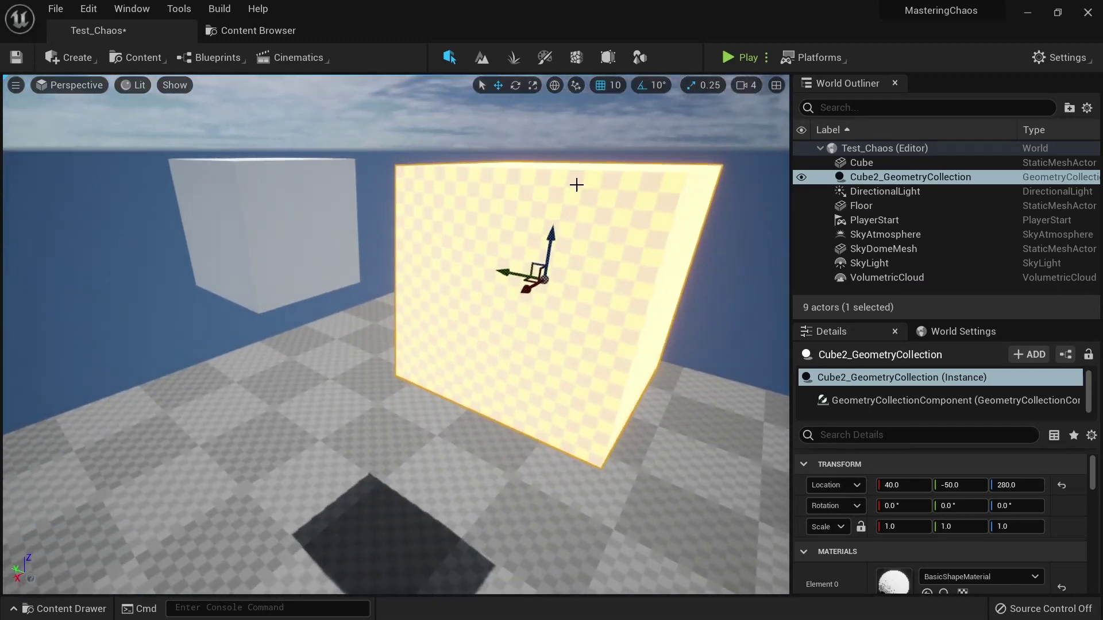
click(571, 63)
key(s)
key(a)
right_drag(619, 288, 607, 358)
key(w)
key(s)
key(a)
key(w)
key(s)
click(491, 512)
key(s)
right_drag(502, 500, 540, 457)
key(Escape)
key(w)
key(w)
key(s)
drag(539, 457, 542, 464)
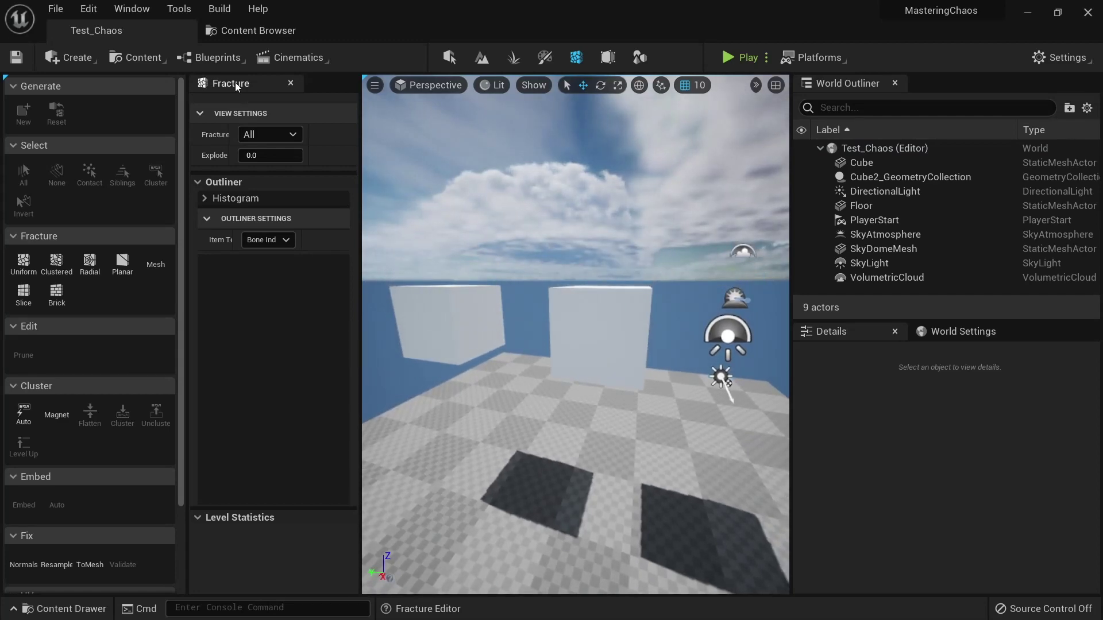
Step: Create a new level from a template and reopen the recent Test_Chaos level
click(55, 8)
click(96, 46)
click(482, 225)
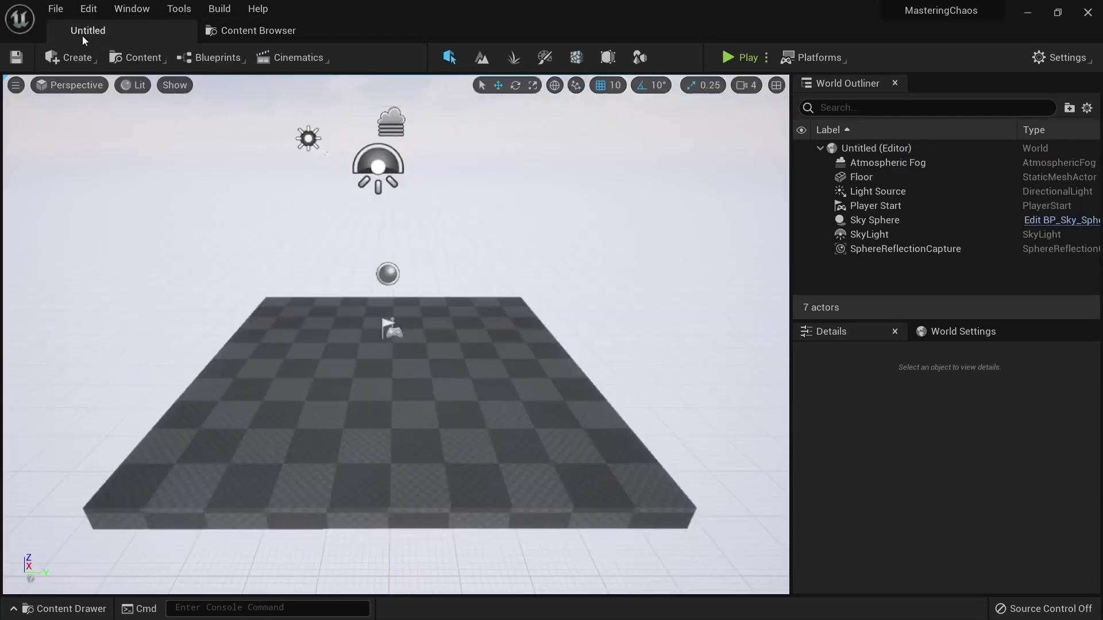
click(55, 9)
mouse_move(109, 108)
click(302, 116)
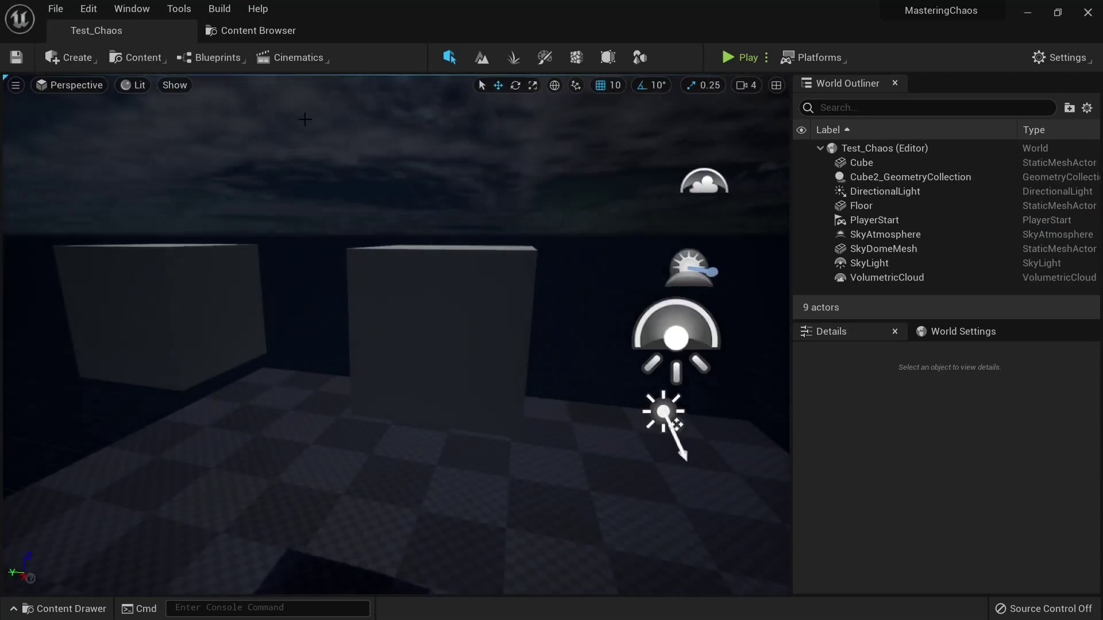
Step: Select Cube2_GeometryCollection in the level and enter Fracture mode
right_drag(539, 337, 569, 359)
click(540, 337)
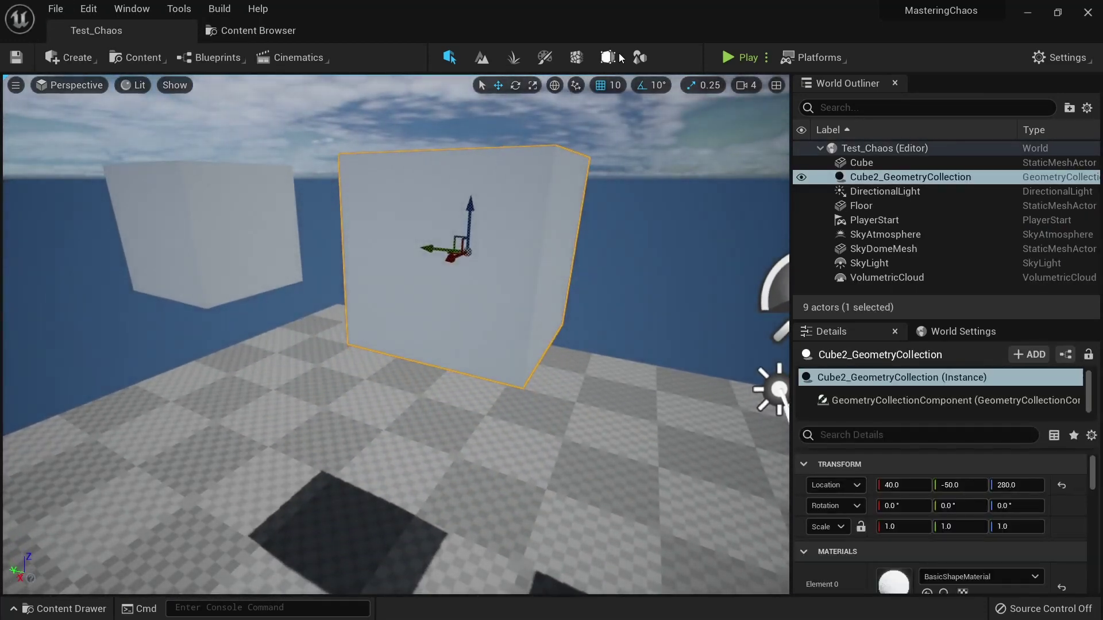
click(577, 58)
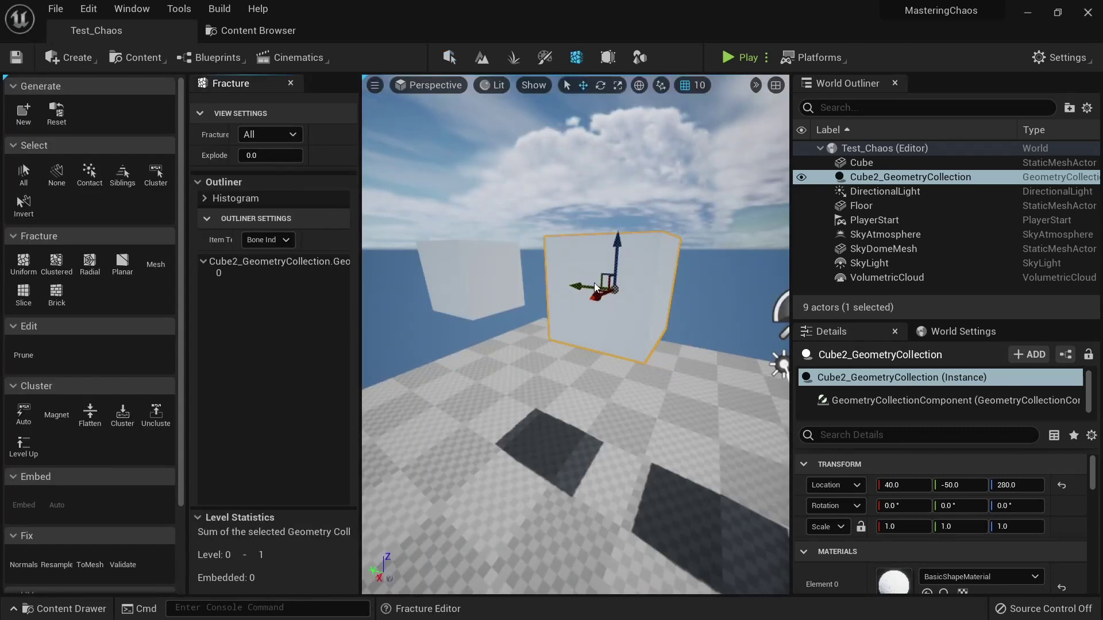
mouse_move(598, 288)
right_down()
mouse_move(638, 290)
mouse_move(620, 273)
mouse_move(599, 278)
mouse_move(609, 305)
right_up()
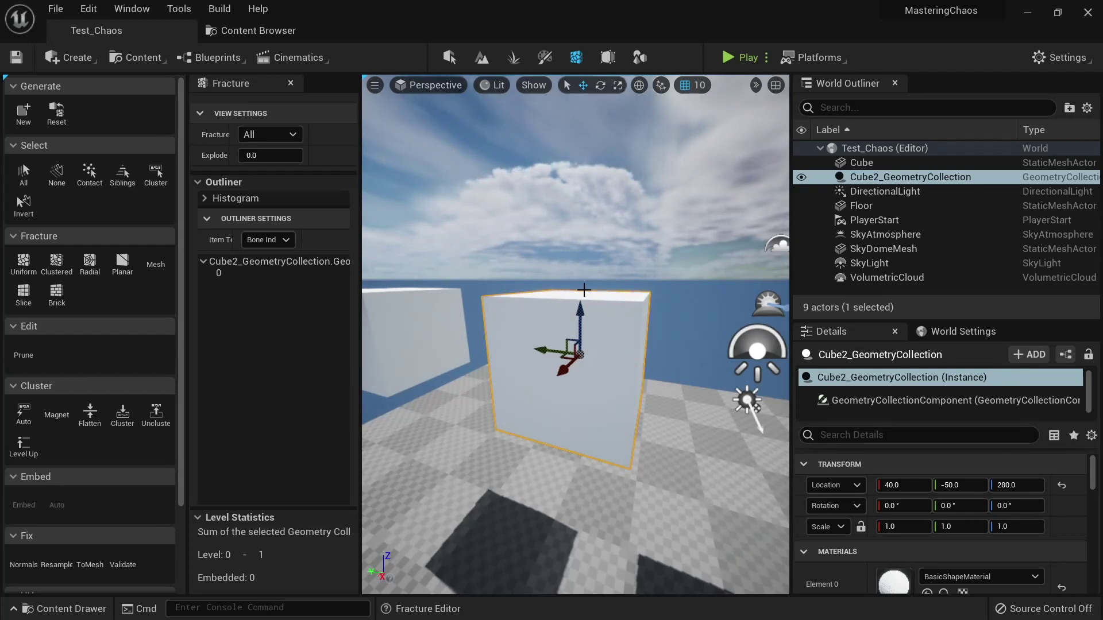
Step: Switch the displayed fracture level to Root and back to All
right_drag(603, 302, 603, 302)
right_drag(580, 375, 581, 376)
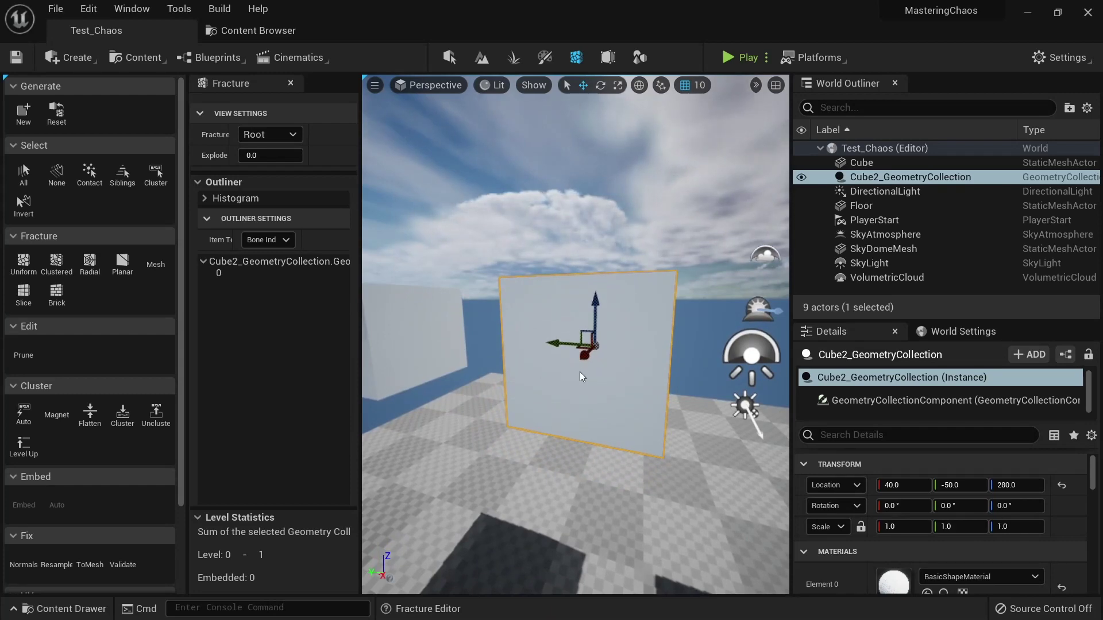
click(293, 135)
click(292, 137)
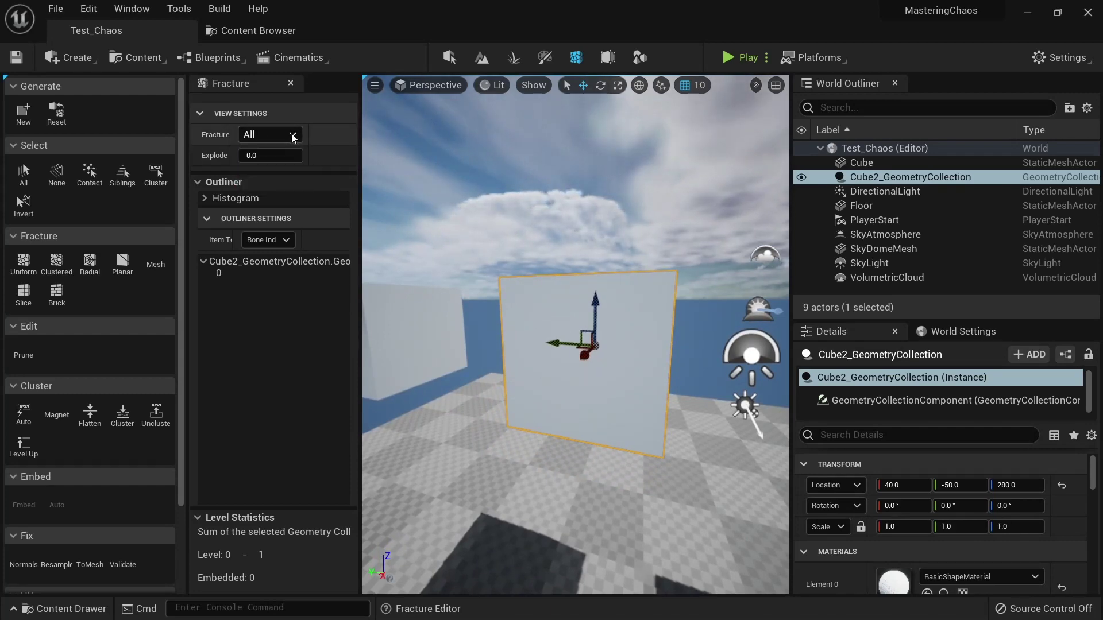
right_drag(494, 265, 556, 272)
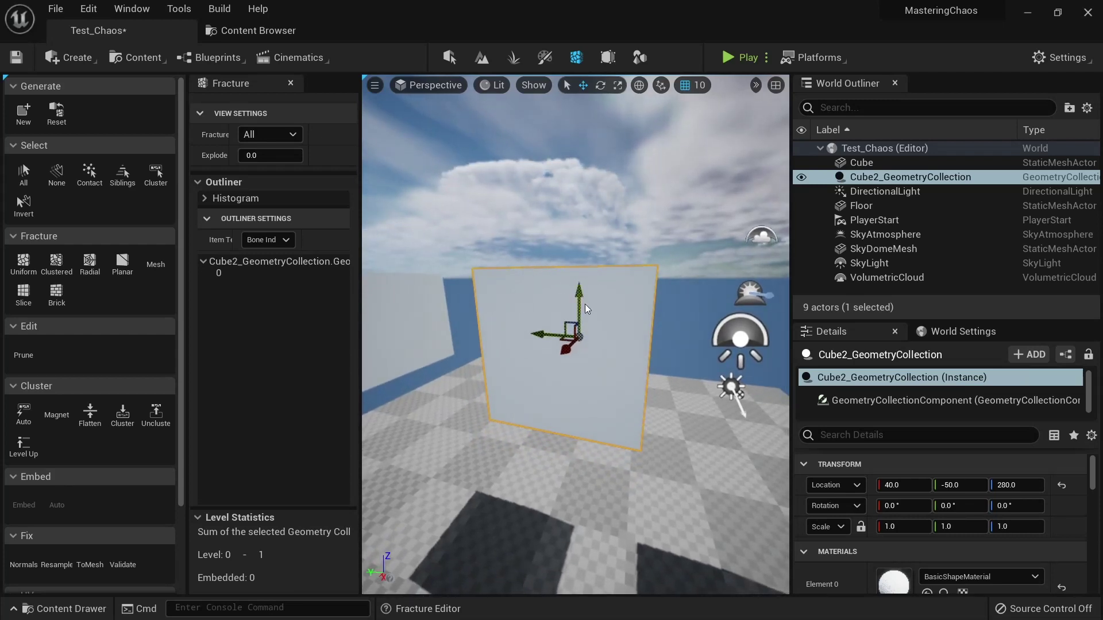
Step: Start a Uniform Voronoi fracture on Cube2_GeometryCollection and look through its fracture settings
right_drag(583, 309, 584, 308)
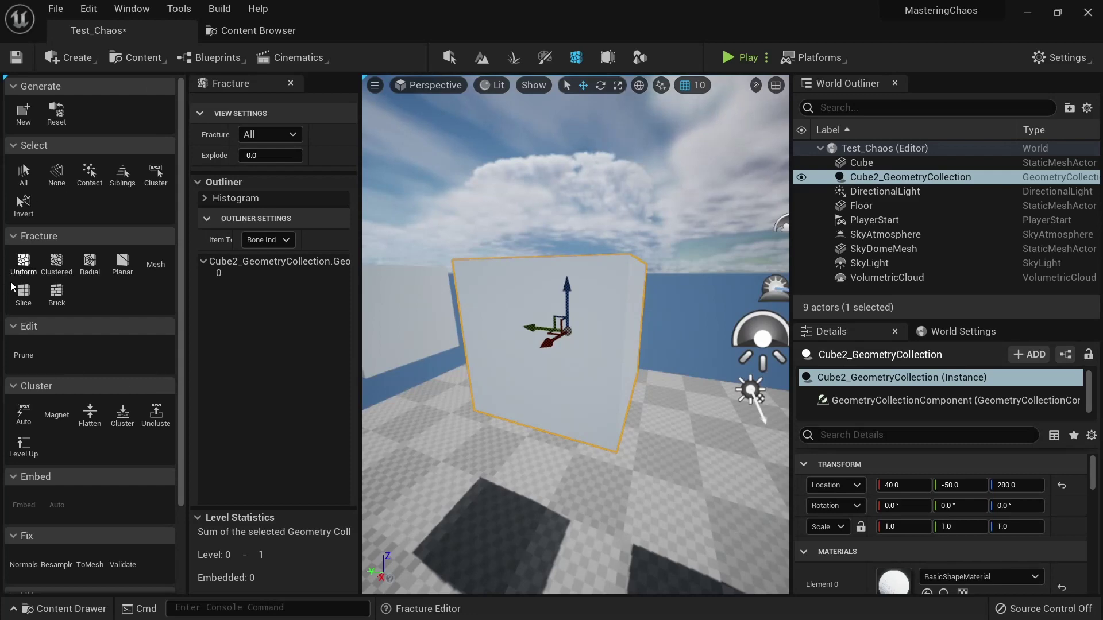
right_drag(482, 328, 483, 328)
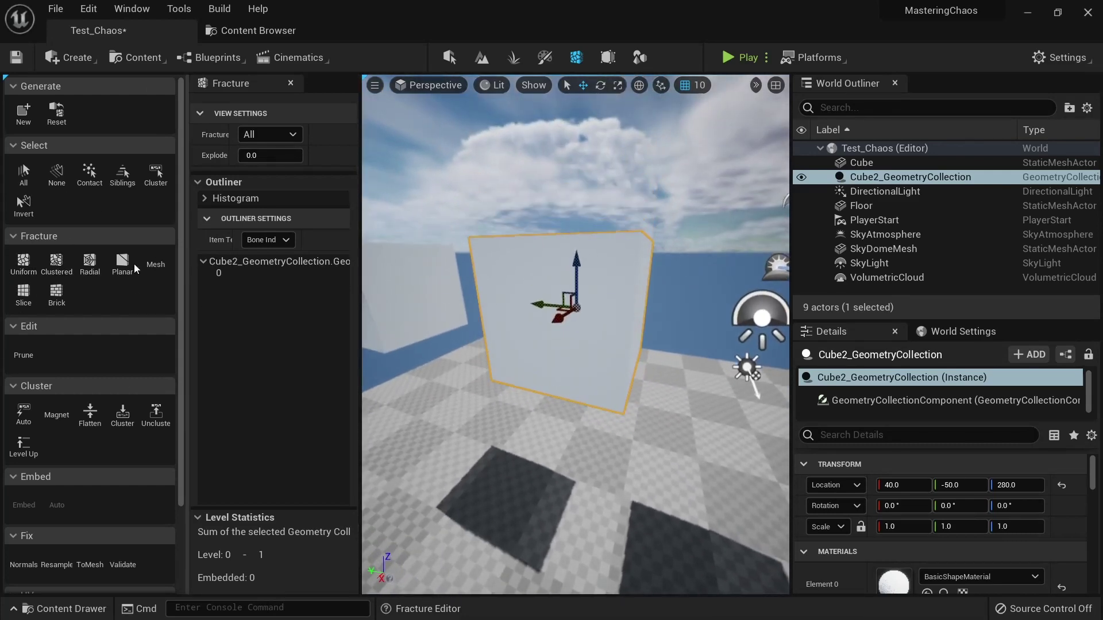
click(24, 263)
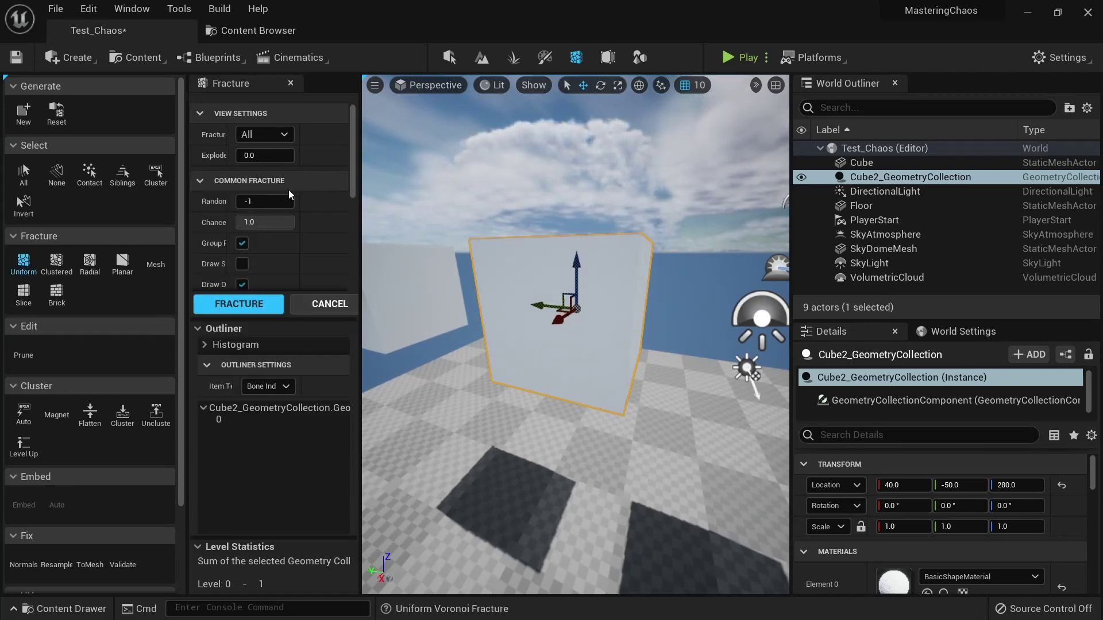
scroll(305, 209, down, 5)
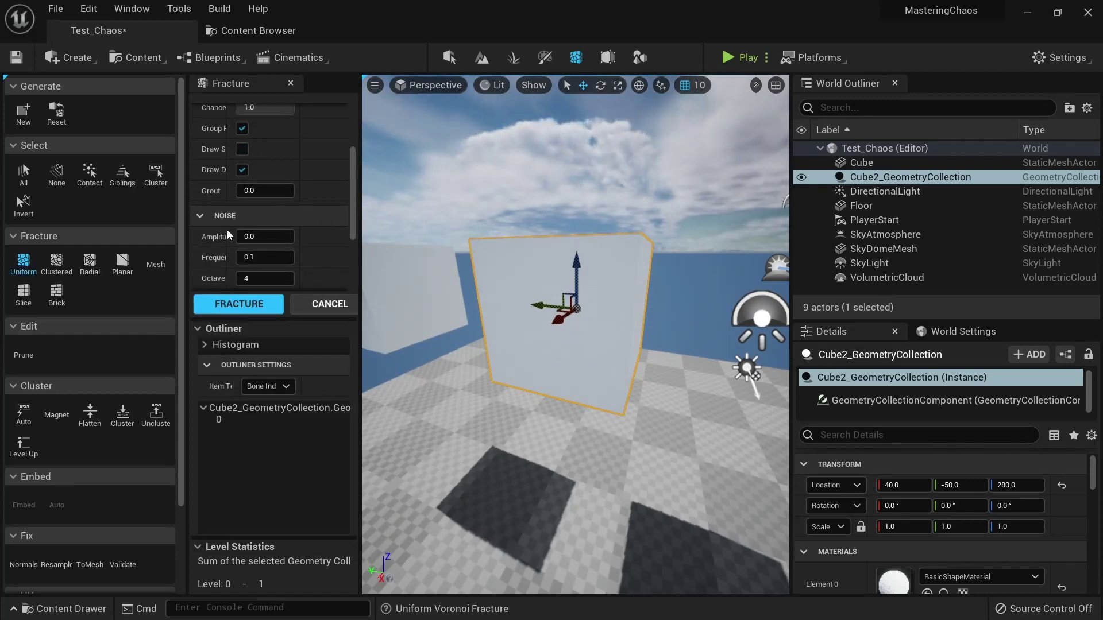
scroll(288, 207, up, 5)
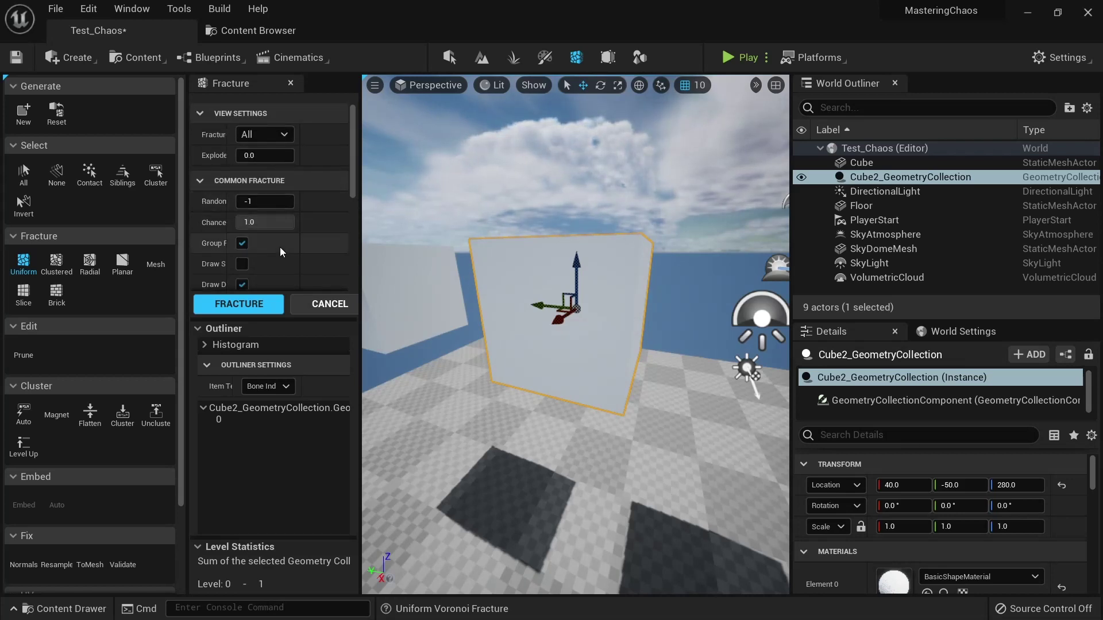
scroll(304, 198, down, 3)
scroll(307, 196, up, 3)
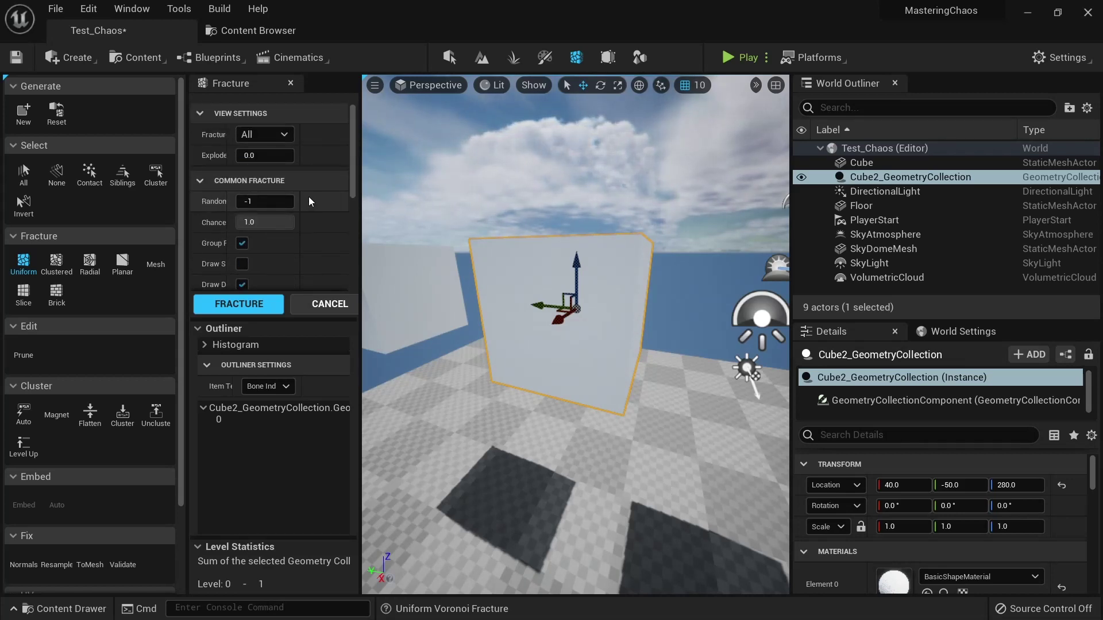
click(263, 309)
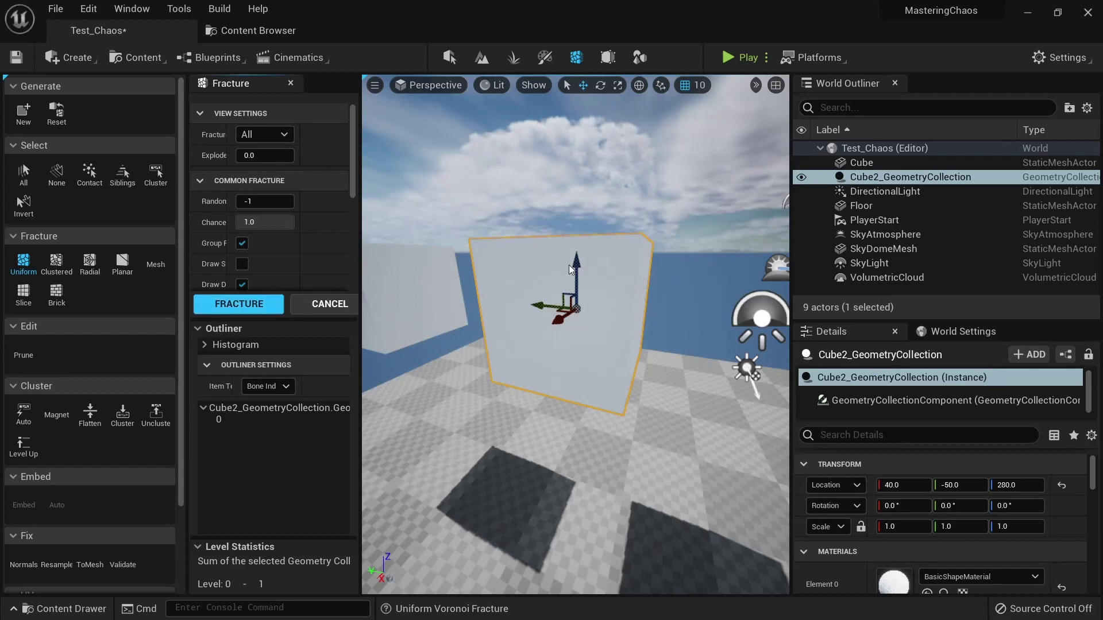
Step: Widen the fracture settings area so its option names are readable, and narrow the fracture tool palette
right_drag(558, 306, 611, 262)
drag(360, 245, 412, 247)
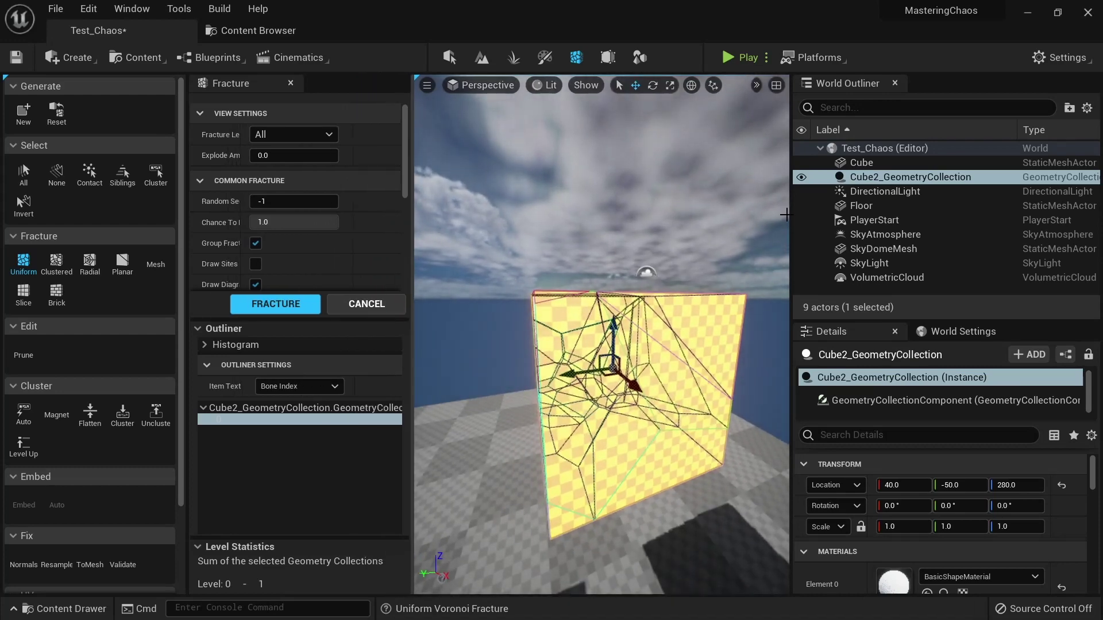
drag(785, 215, 849, 214)
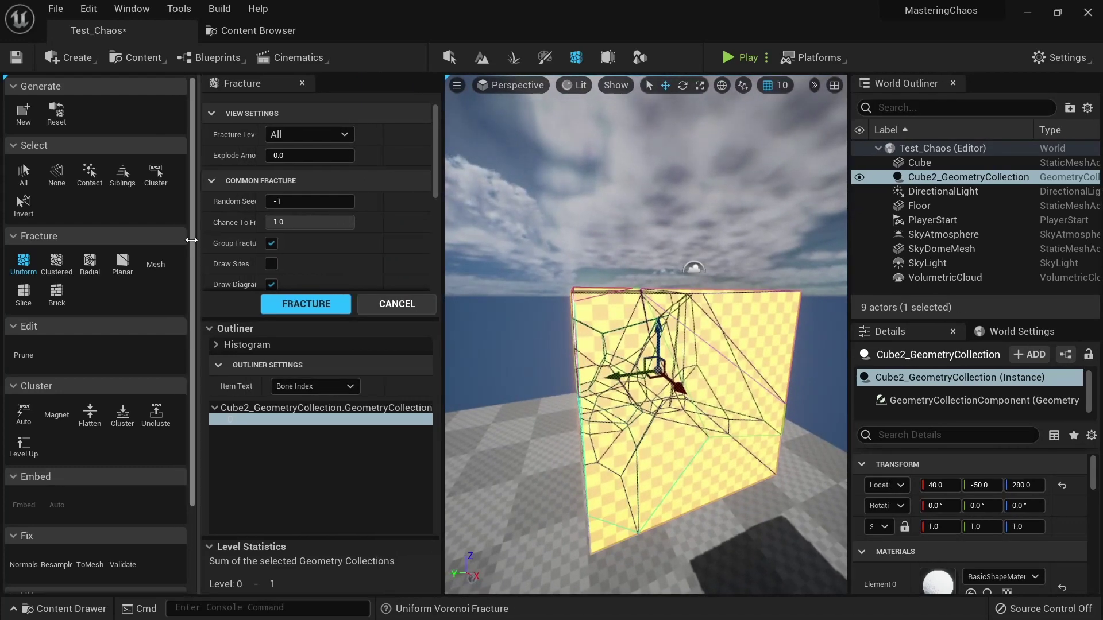
drag(178, 241, 139, 241)
scroll(339, 201, down, 3)
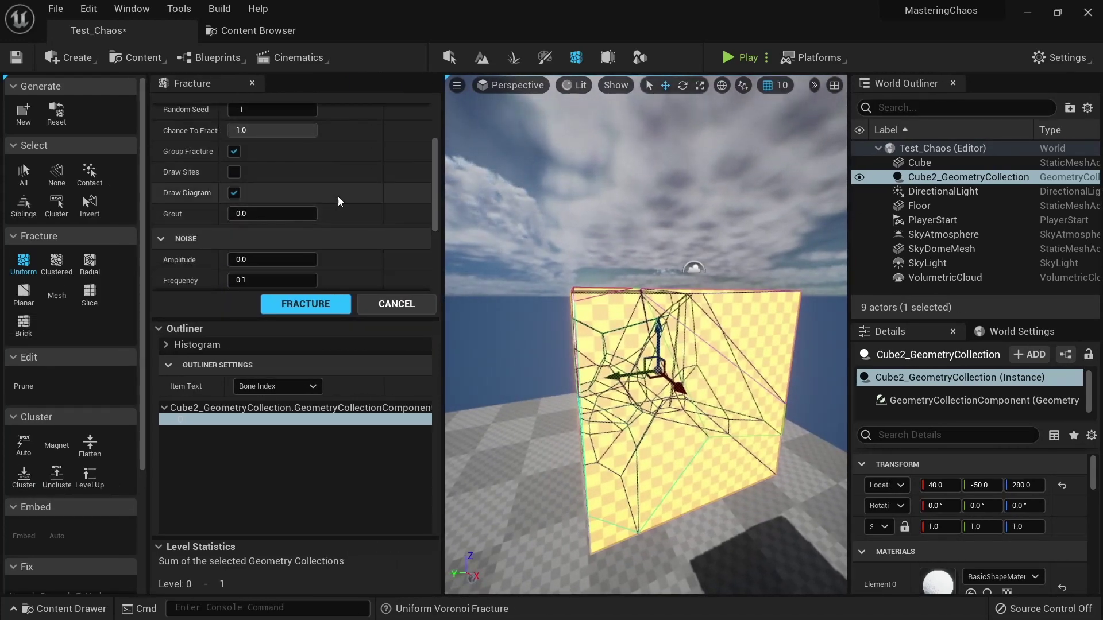
scroll(339, 201, up, 3)
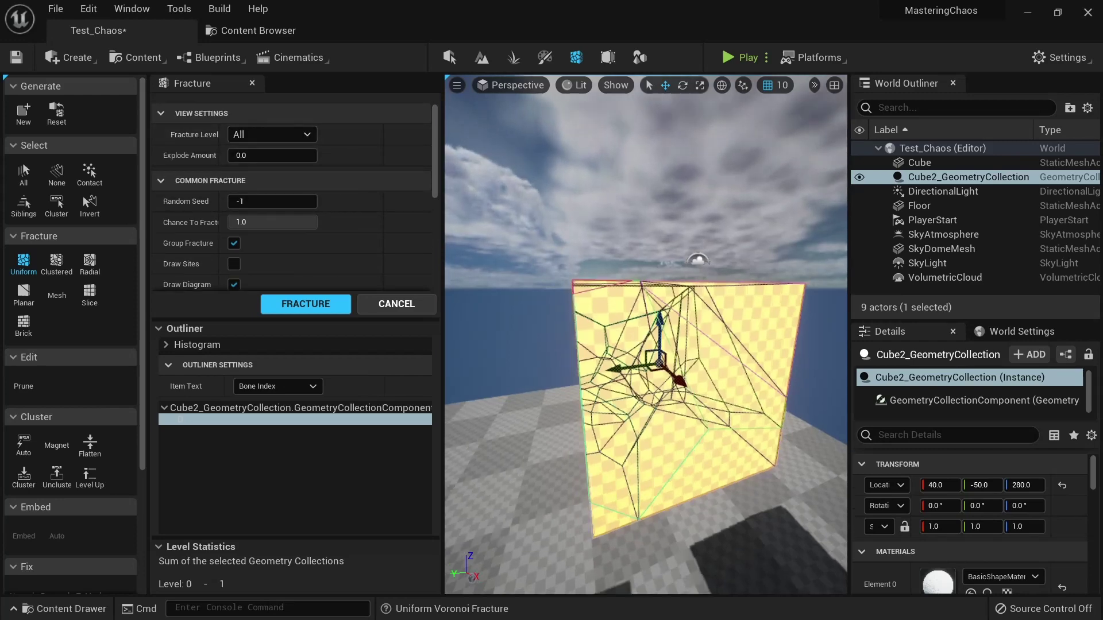
Step: Set the fracture's Random Seed to 166 and try Chance To Fracture at 0.0 before restoring it to 1.0
right_drag(646, 345, 620, 327)
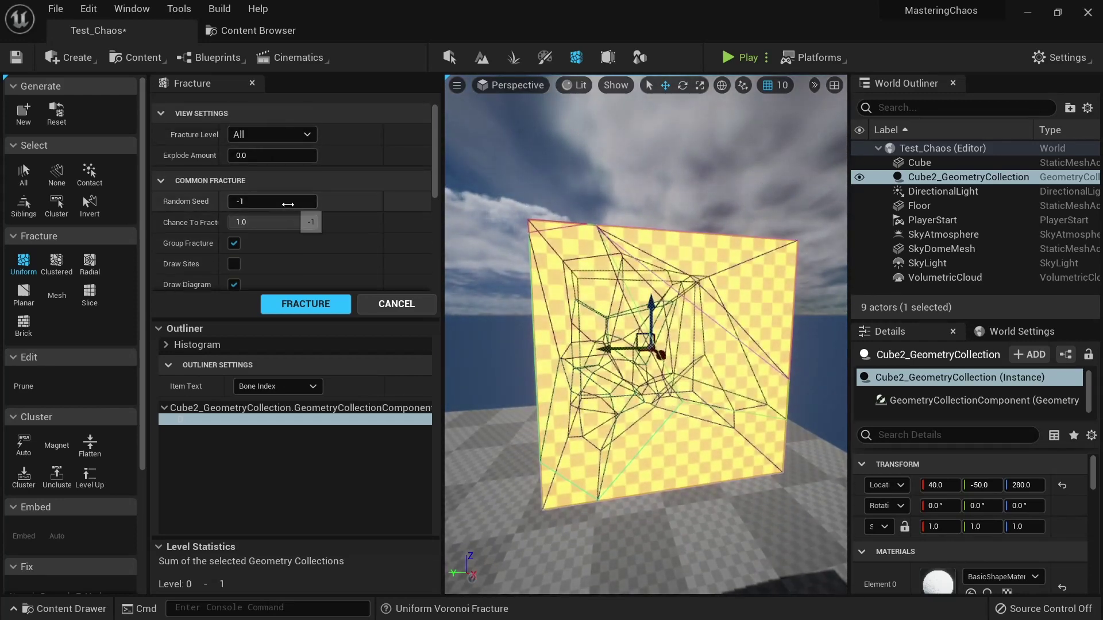
drag(288, 204, 379, 203)
mouse_move(252, 201)
mouse_down()
mouse_move(237, 202)
mouse_move(265, 201)
mouse_move(246, 201)
mouse_up()
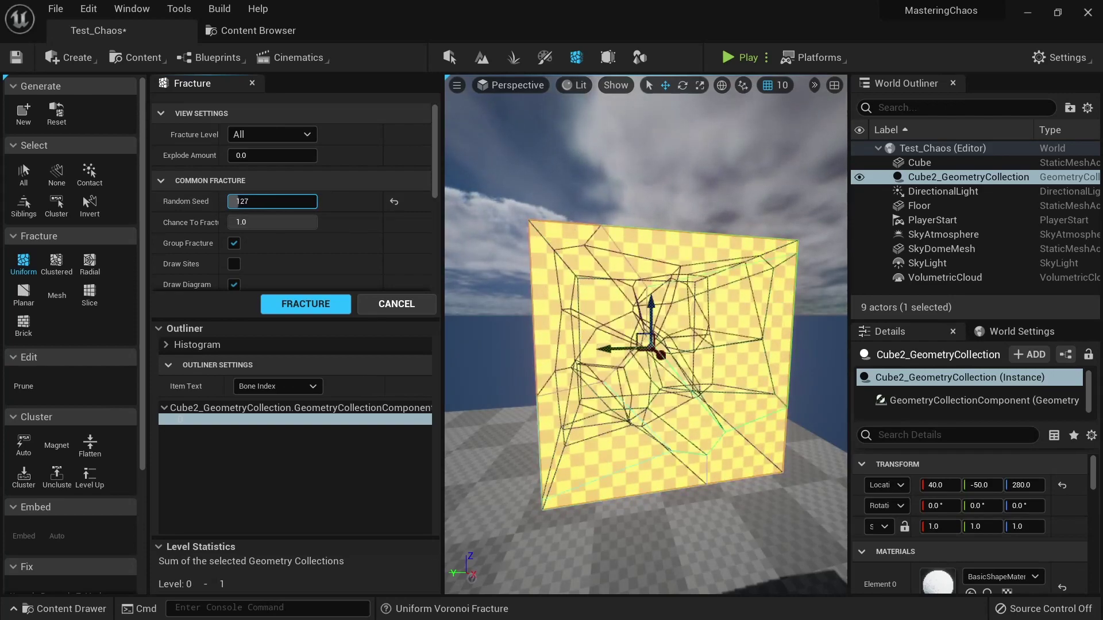
drag(293, 200, 292, 200)
right_drag(582, 274, 479, 279)
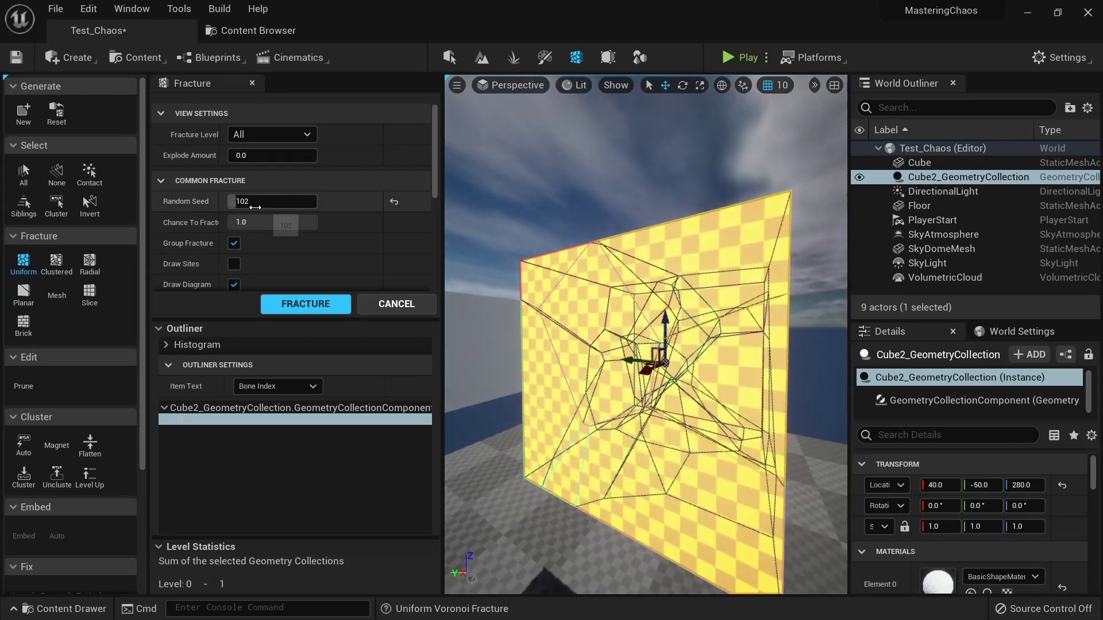
drag(255, 202, 252, 223)
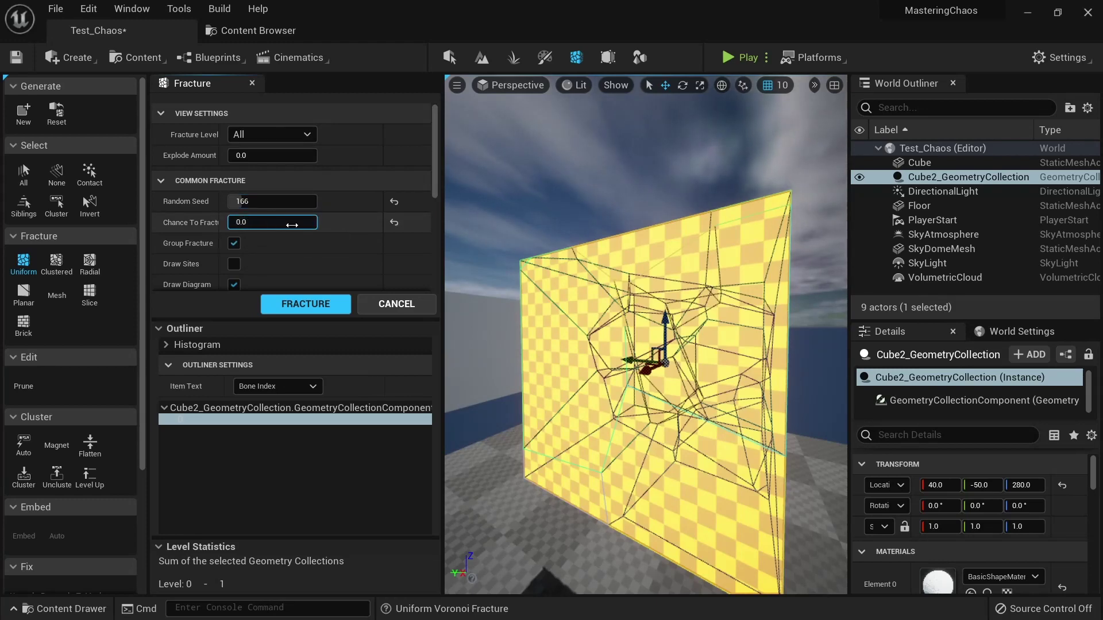
Step: Toggle Draw Diagram off and on again, and try a Grout value before resetting it to its default
scroll(268, 229, down, 3)
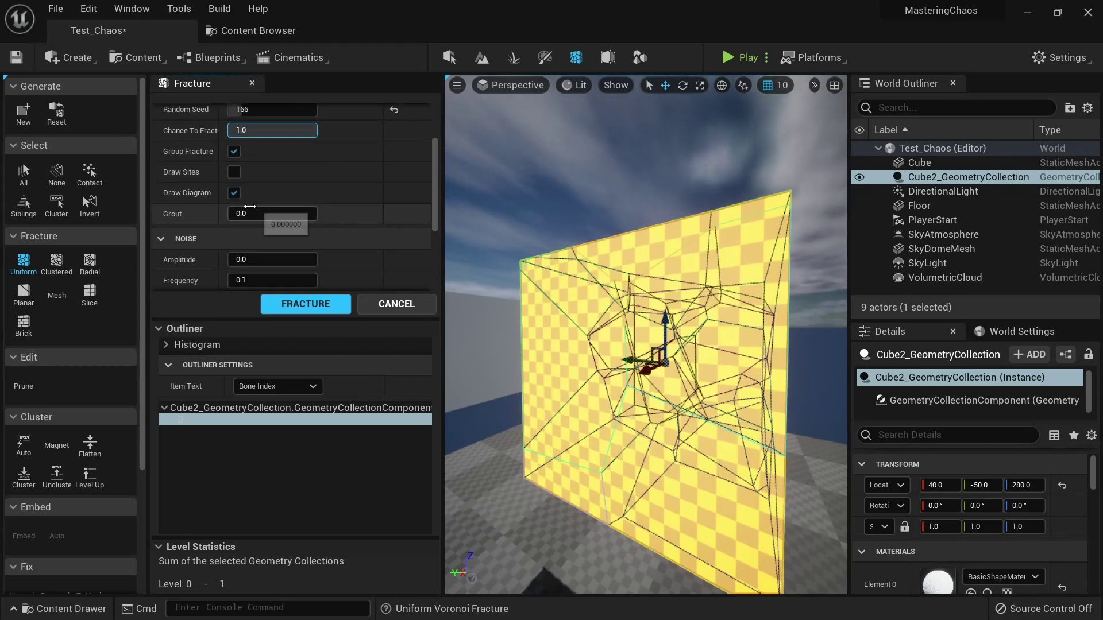
click(233, 194)
click(234, 193)
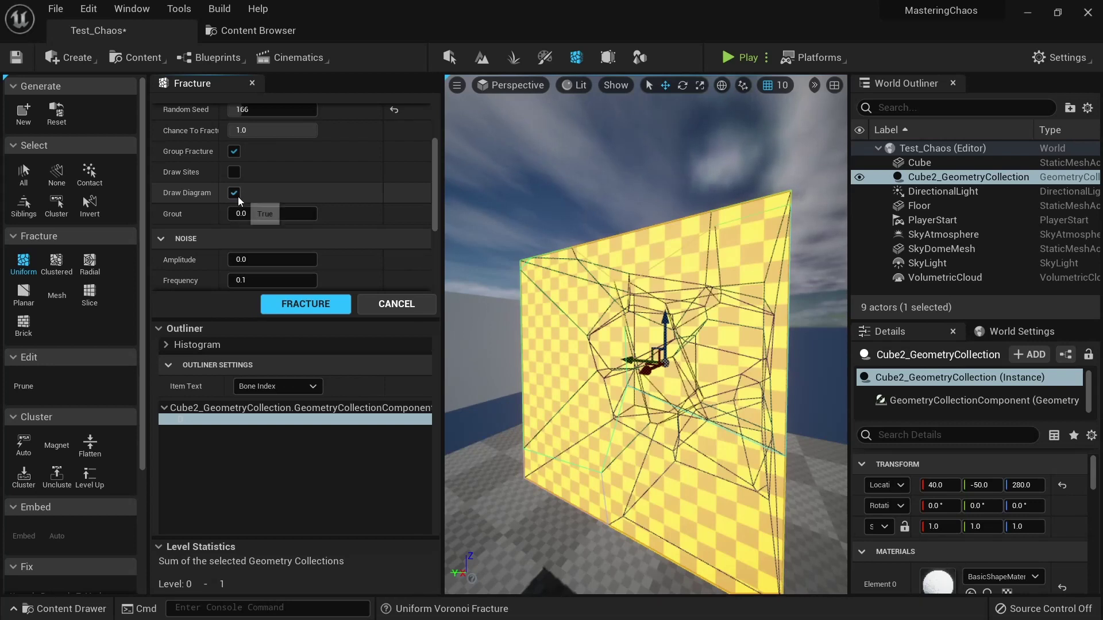
drag(247, 214, 276, 214)
click(395, 213)
Step: Try a noise Amplitude of about 10.36 and a Frequency of about 1.0, resetting each to its default
scroll(316, 224, down, 2)
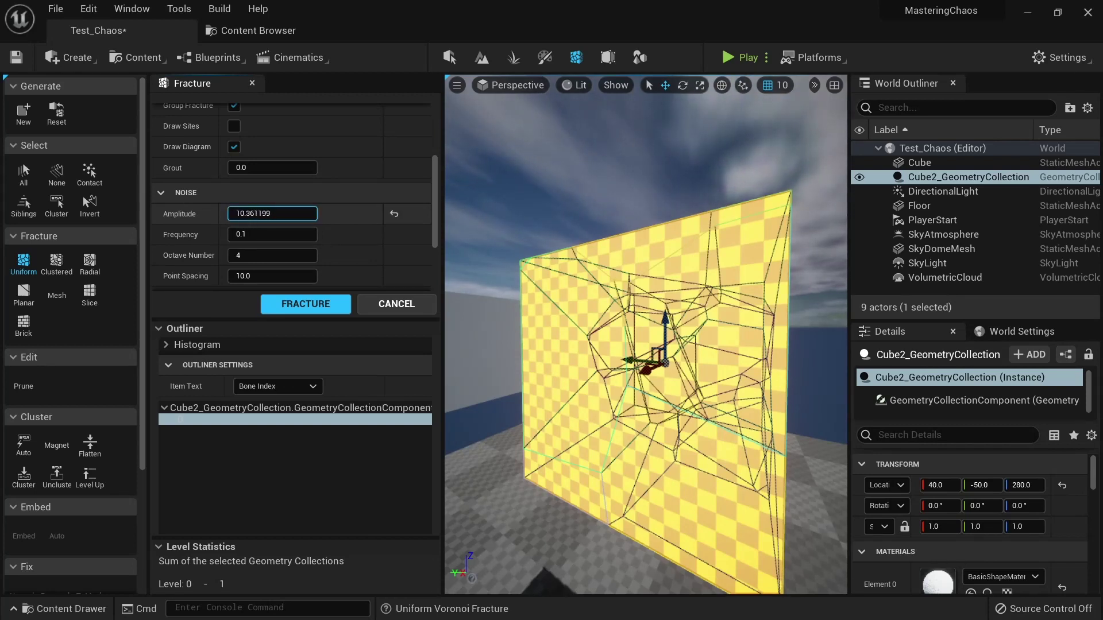
click(394, 213)
drag(270, 235, 474, 309)
mouse_move(539, 329)
right_down()
mouse_move(565, 350)
mouse_move(555, 335)
right_up()
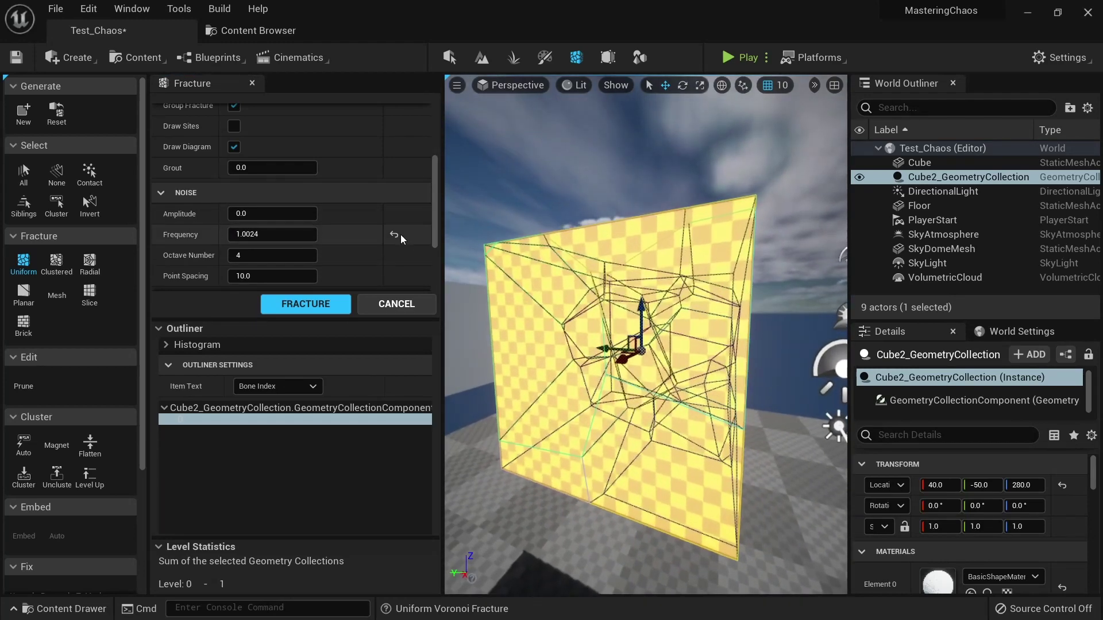
scroll(325, 253, down, 2)
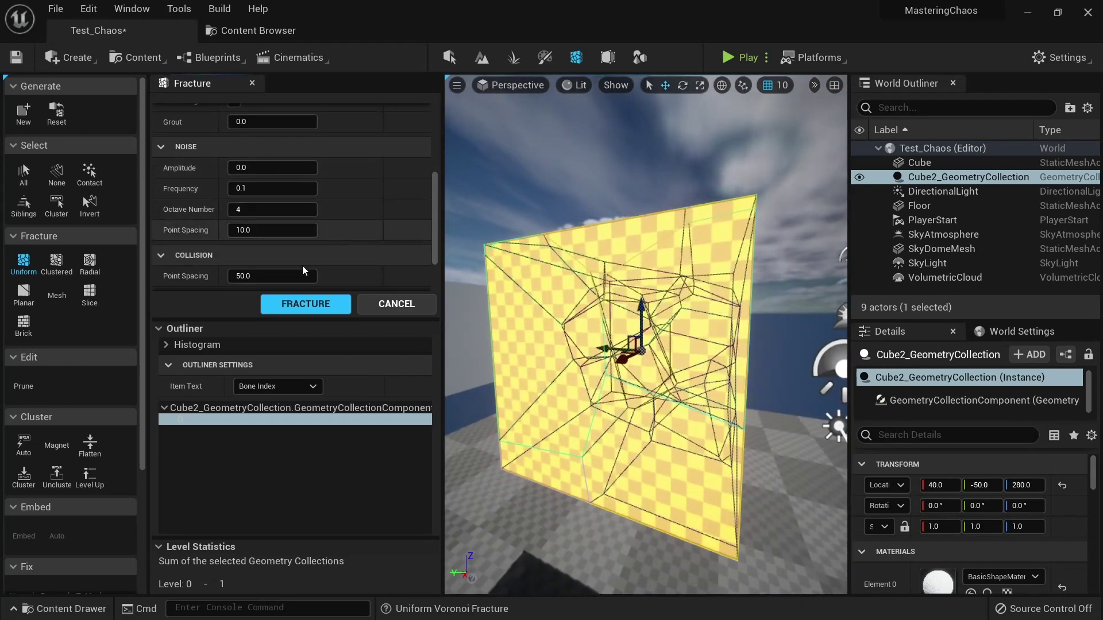
Step: Set the Uniform Voronoi maximum number of sites to 50 and the minimum to 10
scroll(325, 190, down, 3)
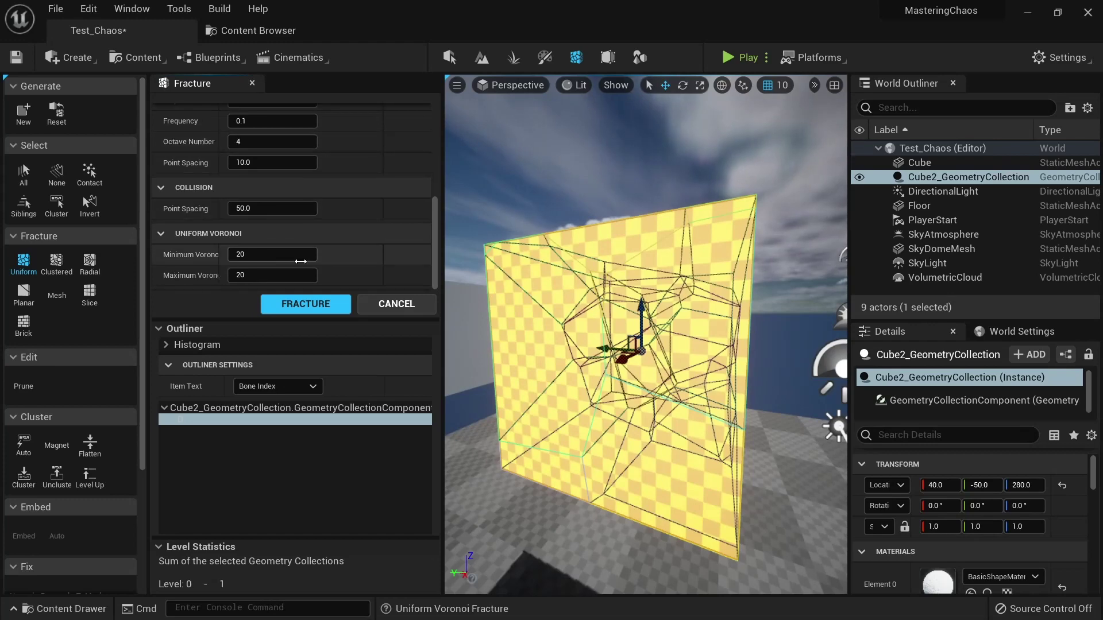
right_drag(482, 272, 482, 251)
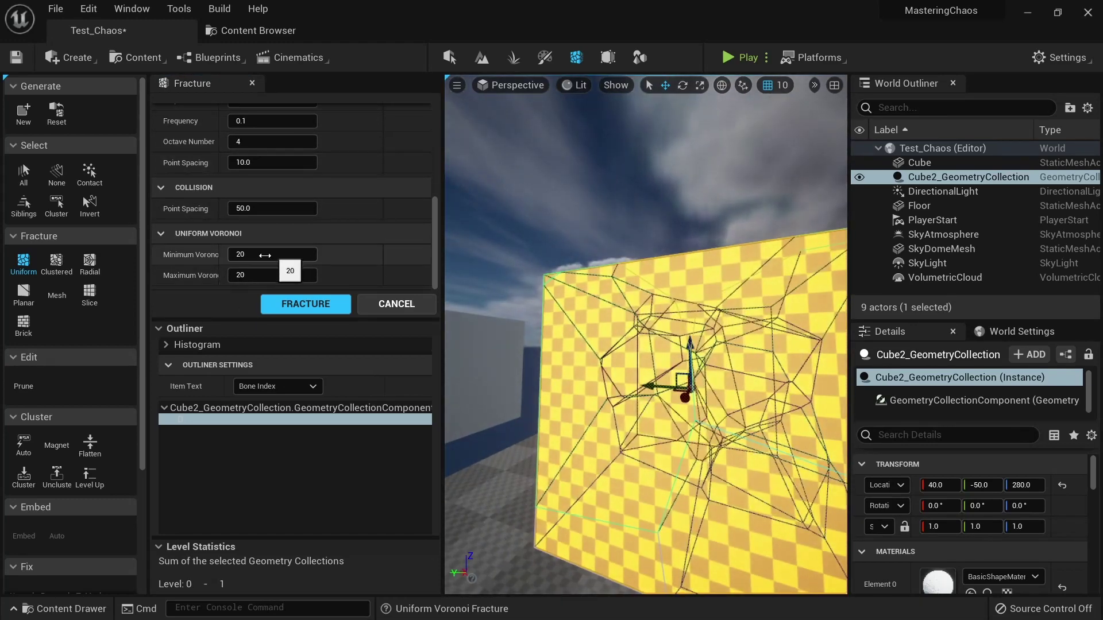
click(271, 270)
text(50)
key(Return)
click(269, 254)
text(10)
key(Return)
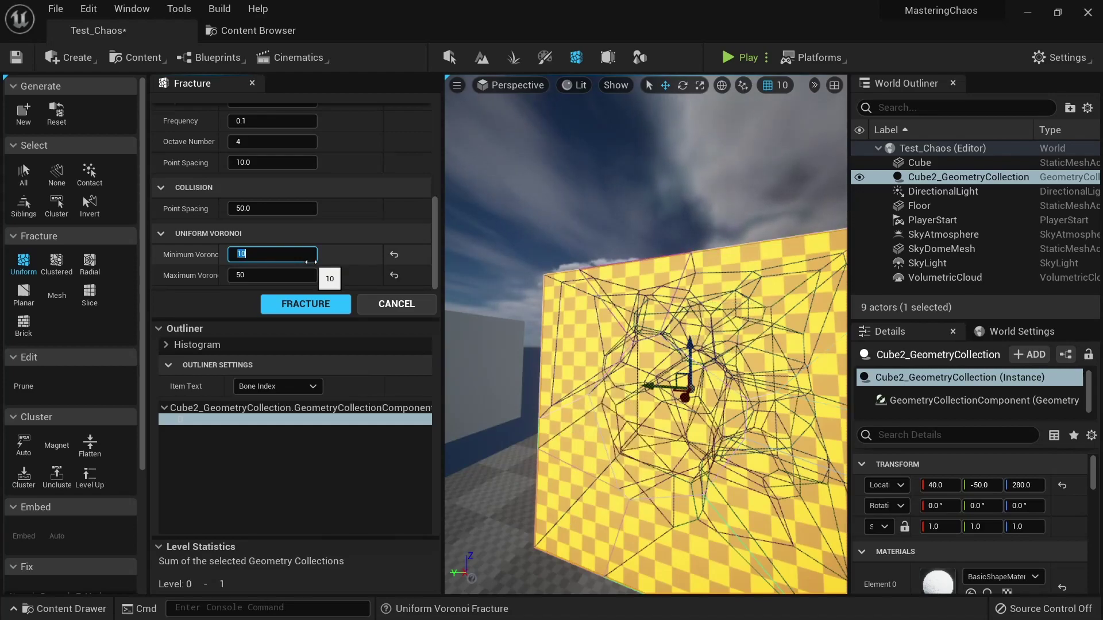
Step: Set the maximum number of Voronoi sites to 40 and inspect the fracture diagram on the cube
mouse_move(609, 345)
alt+mouse_down()
mouse_move(758, 351)
mouse_move(597, 356)
alt+mouse_up()
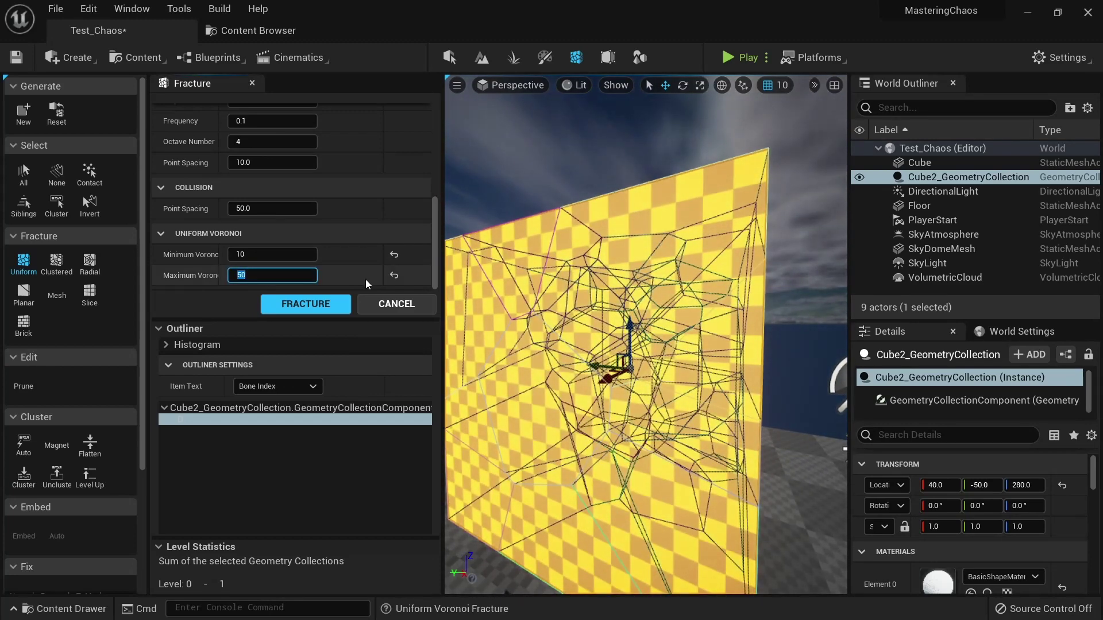
text(40)
key(Return)
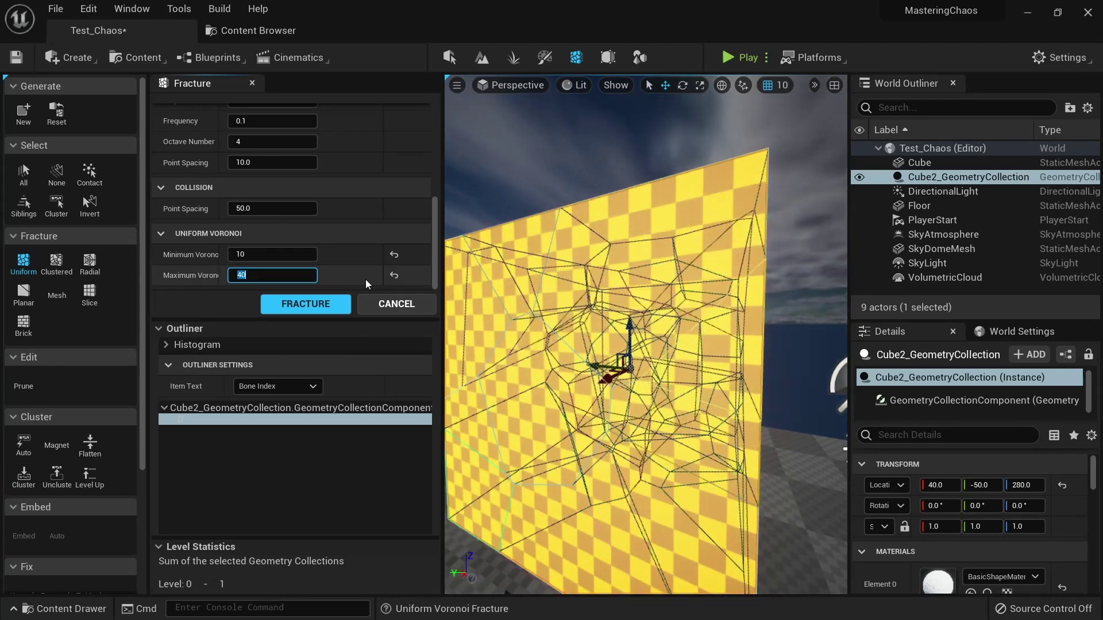
alt+drag(574, 344, 597, 344)
right_drag(597, 345, 626, 345)
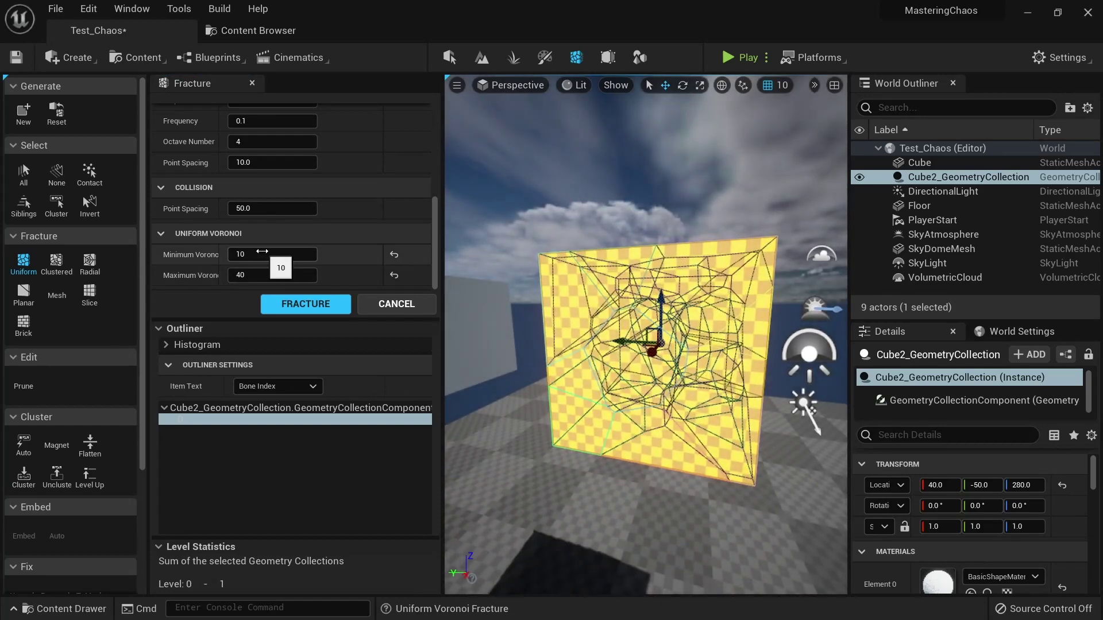
right_drag(691, 409, 620, 397)
Step: Review the fracture settings and fracture the cube with the Uniform Voronoi pattern
scroll(374, 263, up, 5)
scroll(375, 263, down, 3)
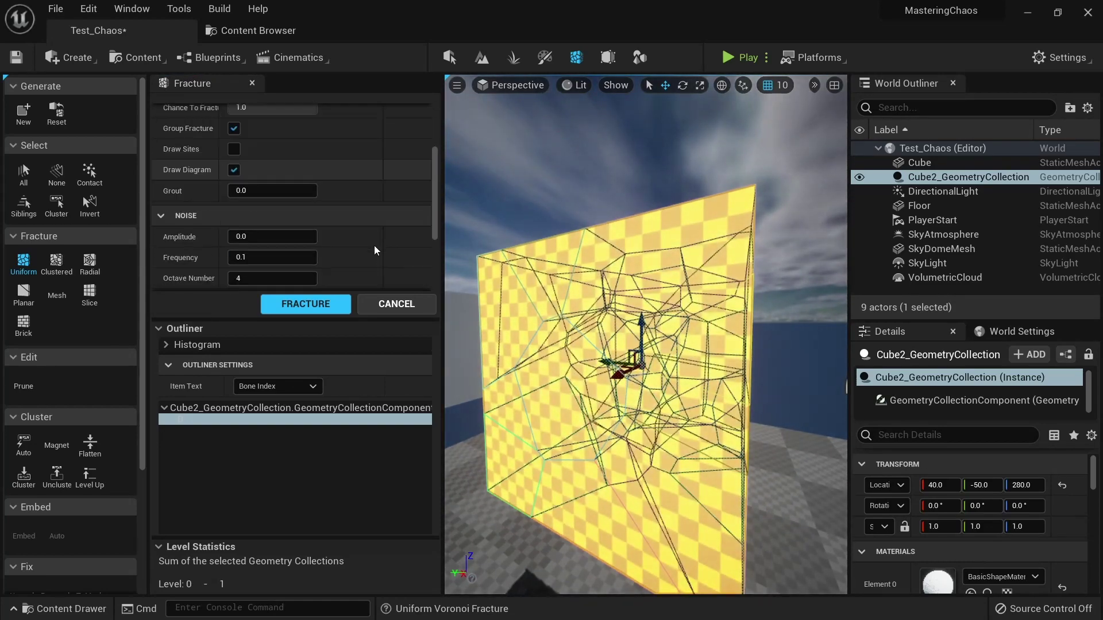
click(330, 305)
alt+drag(557, 386, 580, 386)
right_drag(580, 386, 543, 385)
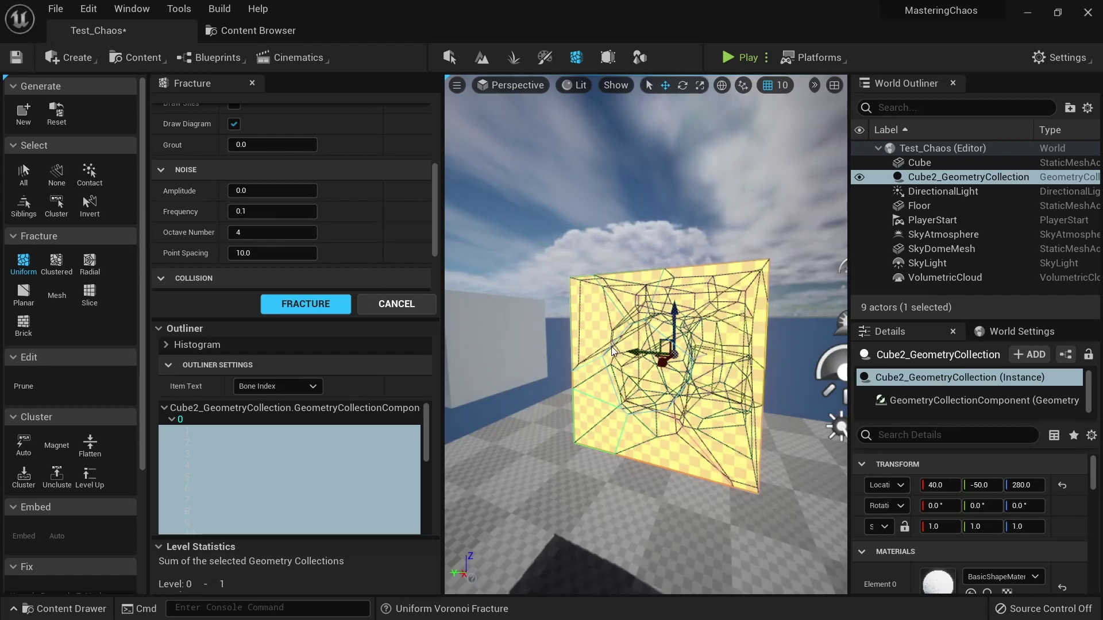
Step: Switch to Select mode and back to Fracture mode, and raise the Explode Amount to 0.8
key(shift+1)
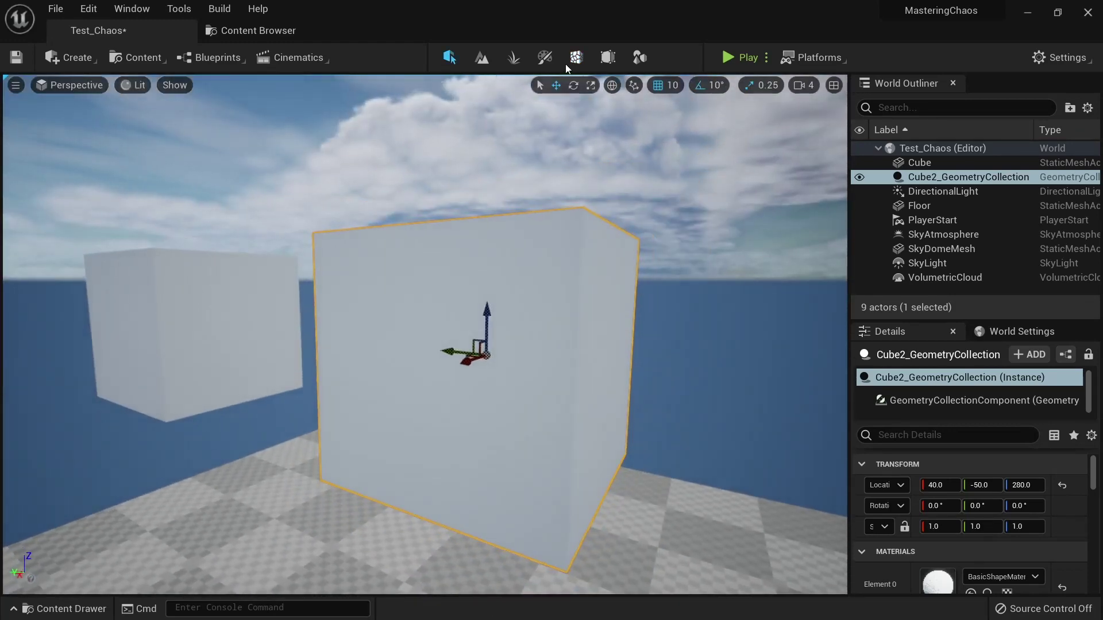
click(568, 61)
right_drag(638, 269, 659, 251)
drag(232, 156, 300, 156)
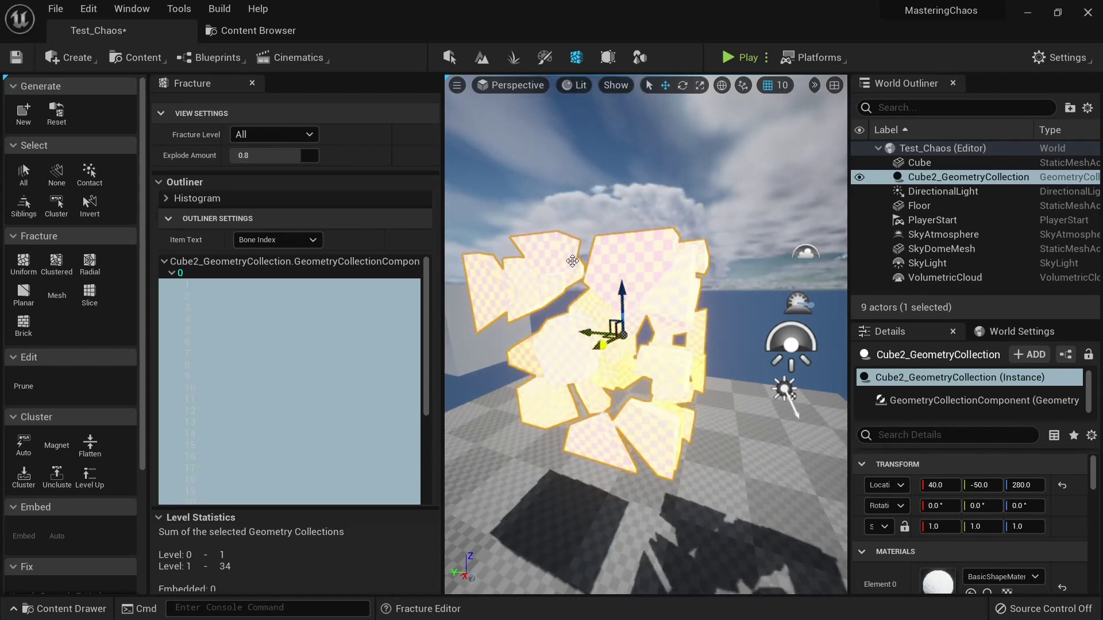
Step: Step the Explode Amount down and up repeatedly, ending at 0.6, to examine the cube's separated pieces
alt+drag(575, 262, 577, 280)
key(shift+q)
key(shift+q)
key(shift+q)
key(shift+q)
key(shift+q)
key(shift+q)
key(shift+e)
key(shift+e)
key(shift+e)
key(shift+e)
key(shift+e)
key(shift+e)
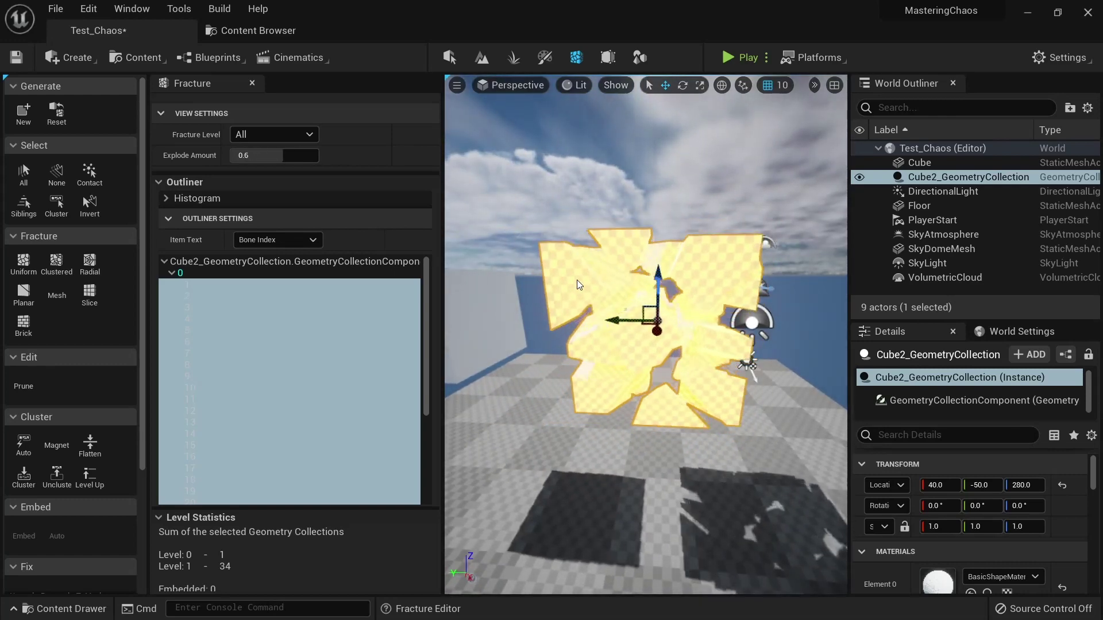
Step: Set the Explode Amount to about 0.48 and compare the available fracture levels with the level statistics
right_drag(577, 282, 564, 285)
mouse_move(272, 155)
mouse_down()
mouse_move(231, 155)
mouse_move(288, 155)
mouse_move(236, 155)
mouse_move(273, 155)
mouse_up()
click(294, 136)
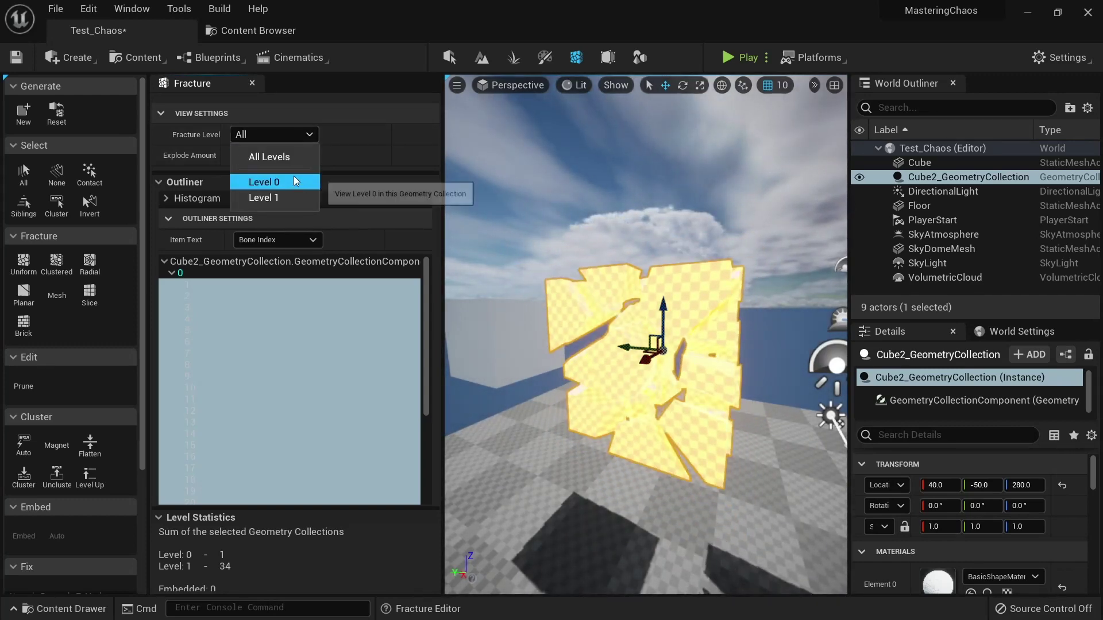
click(373, 534)
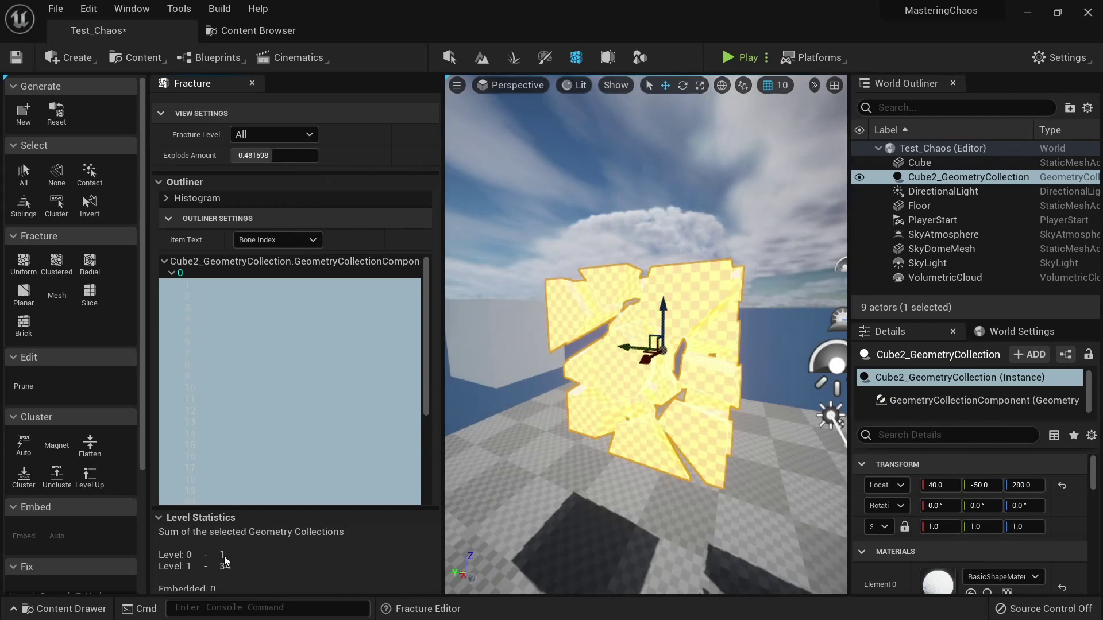
Step: Reset the Explode Amount to 0.0, display only fracture Level 0, and test exploding the cube at that level
drag(271, 156, 230, 156)
click(284, 134)
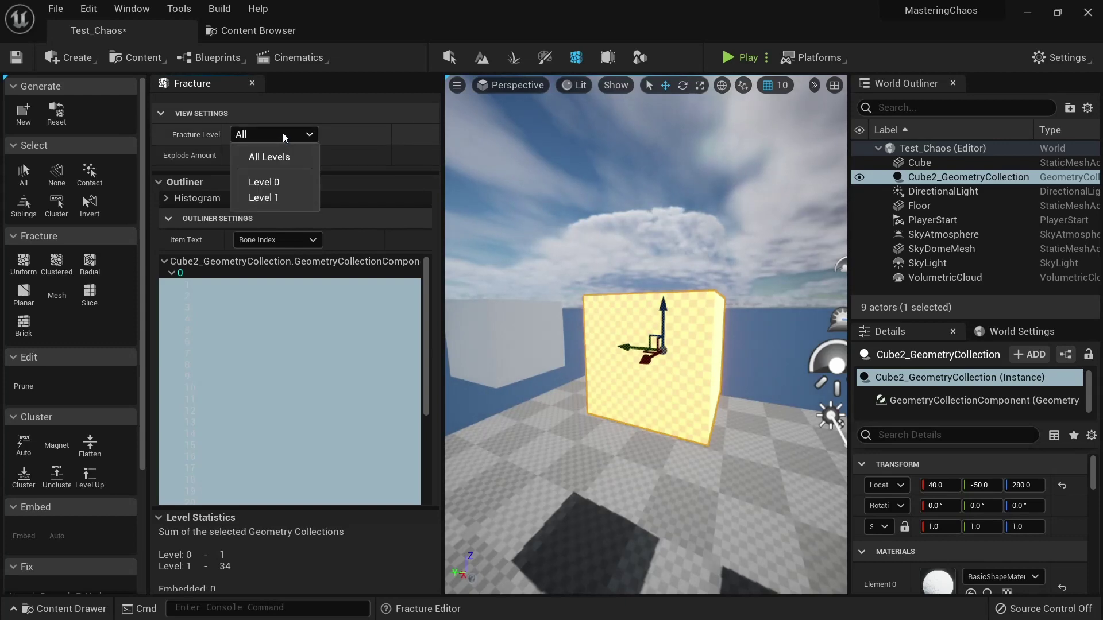
click(280, 183)
key(w)
right_drag(570, 297, 600, 299)
drag(242, 155, 278, 156)
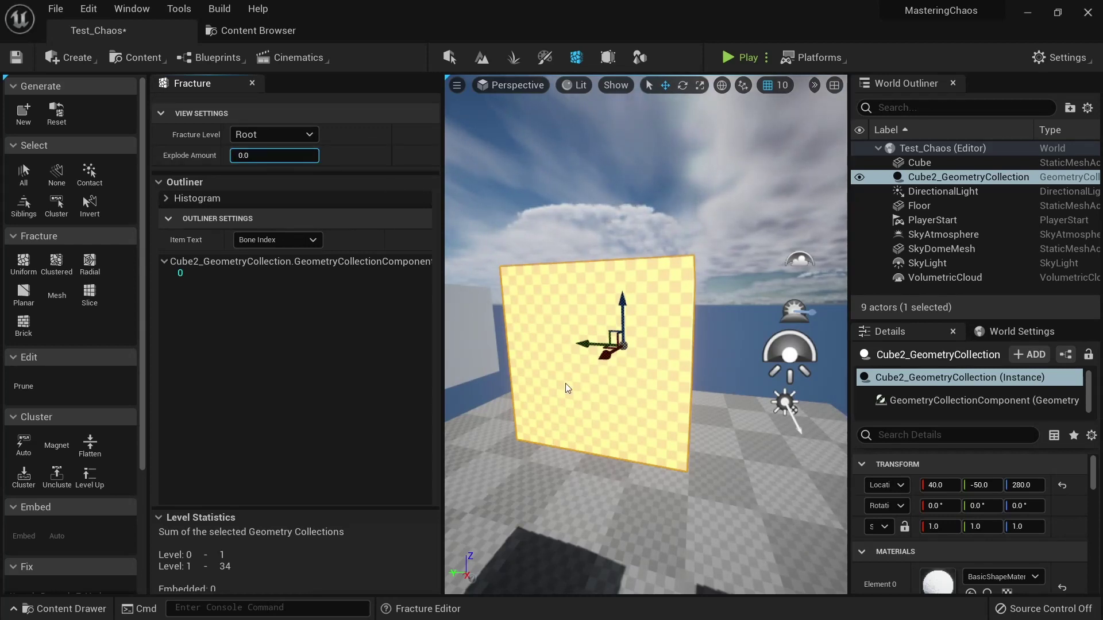
Step: Capture the viewport area and sketch a hierarchy diagram with one root box connected to three child boxes
key(Print)
mouse_move(469, 68)
mouse_down()
mouse_move(836, 575)
mouse_move(883, 598)
mouse_up()
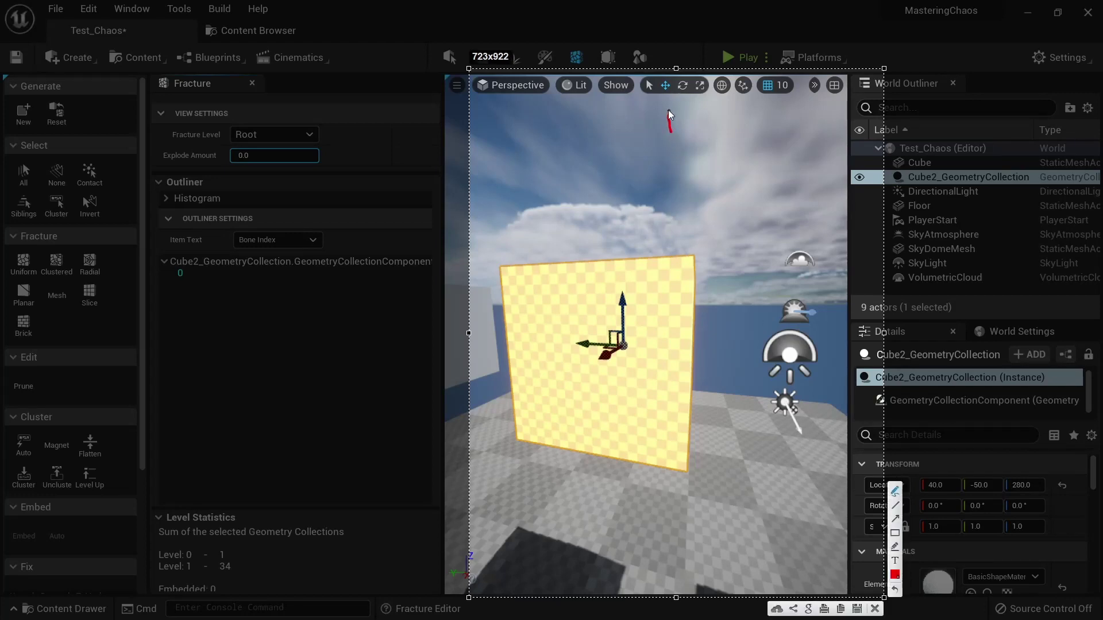
mouse_move(667, 109)
mouse_down()
mouse_move(706, 128)
mouse_move(672, 108)
mouse_move(695, 147)
mouse_move(604, 168)
mouse_up()
drag(702, 151, 698, 164)
mouse_move(701, 145)
mouse_down()
mouse_move(752, 138)
mouse_move(768, 164)
mouse_up()
drag(572, 179, 579, 188)
drag(669, 167, 671, 183)
mouse_move(674, 163)
mouse_down()
mouse_move(711, 162)
mouse_move(676, 182)
mouse_up()
mouse_move(757, 168)
mouse_down()
mouse_move(764, 186)
mouse_move(758, 164)
mouse_up()
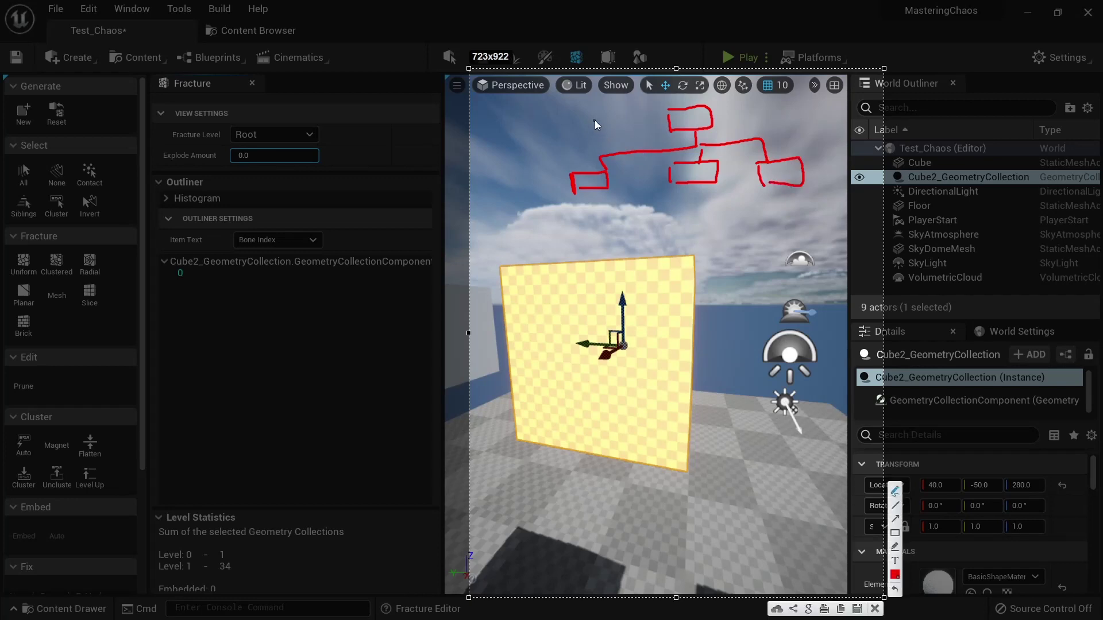
Step: Label the diagram's levels 0, 1 and 2, add three boxes under the first child, and discard the annotated capture
drag(632, 116, 628, 111)
drag(526, 186, 536, 191)
mouse_move(591, 190)
mouse_down()
mouse_move(545, 210)
mouse_move(538, 231)
mouse_up()
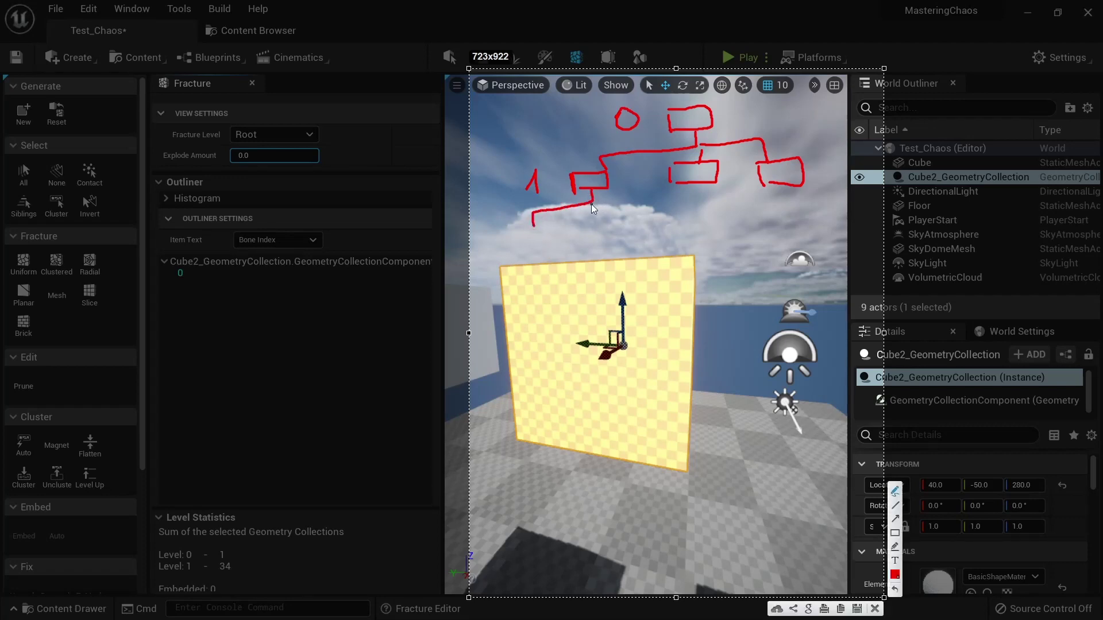
mouse_move(594, 201)
mouse_down()
mouse_move(594, 220)
mouse_move(639, 205)
mouse_move(640, 221)
mouse_up()
mouse_move(523, 232)
mouse_down()
mouse_move(524, 248)
mouse_move(588, 225)
mouse_move(602, 248)
mouse_move(574, 246)
mouse_up()
drag(633, 227, 632, 246)
mouse_move(482, 236)
mouse_down()
mouse_move(497, 250)
mouse_move(541, 253)
mouse_up()
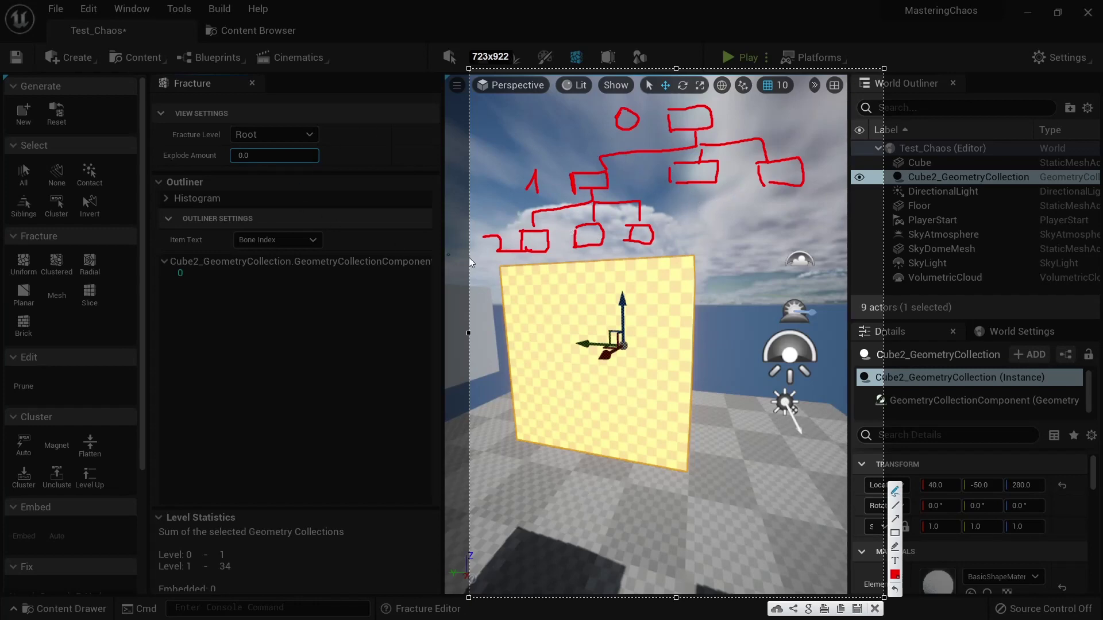
click(874, 608)
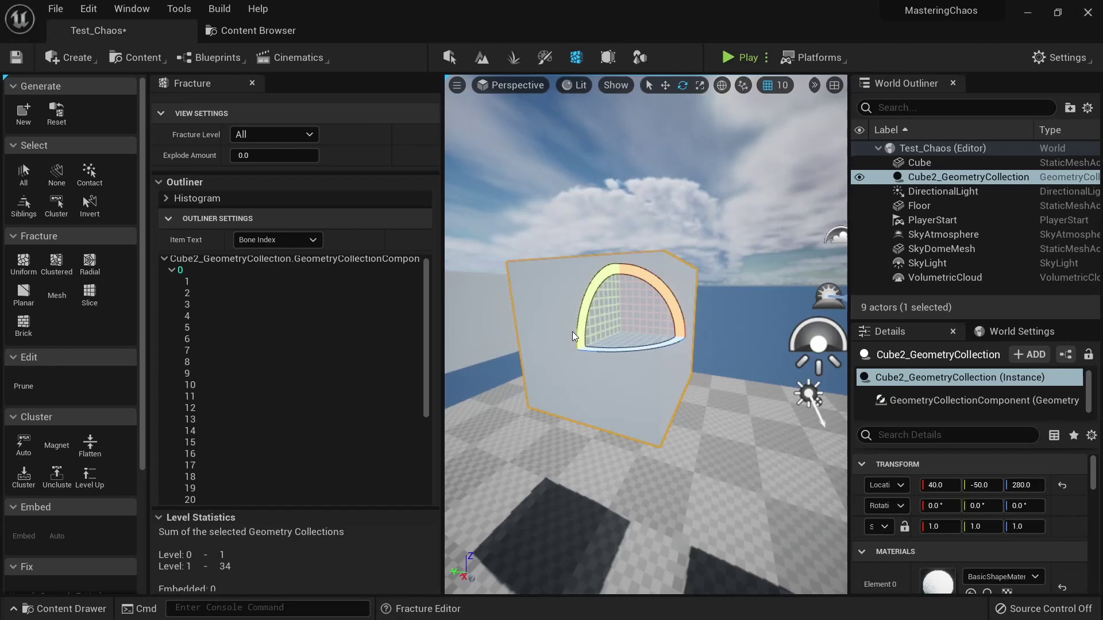
Step: Select piece 1 in the fracture outliner and separate the cube's pieces with an Explode Amount of about 0.416
click(208, 282)
right_drag(693, 358, 682, 383)
key(w)
key(s)
key(w)
key(s)
key(w)
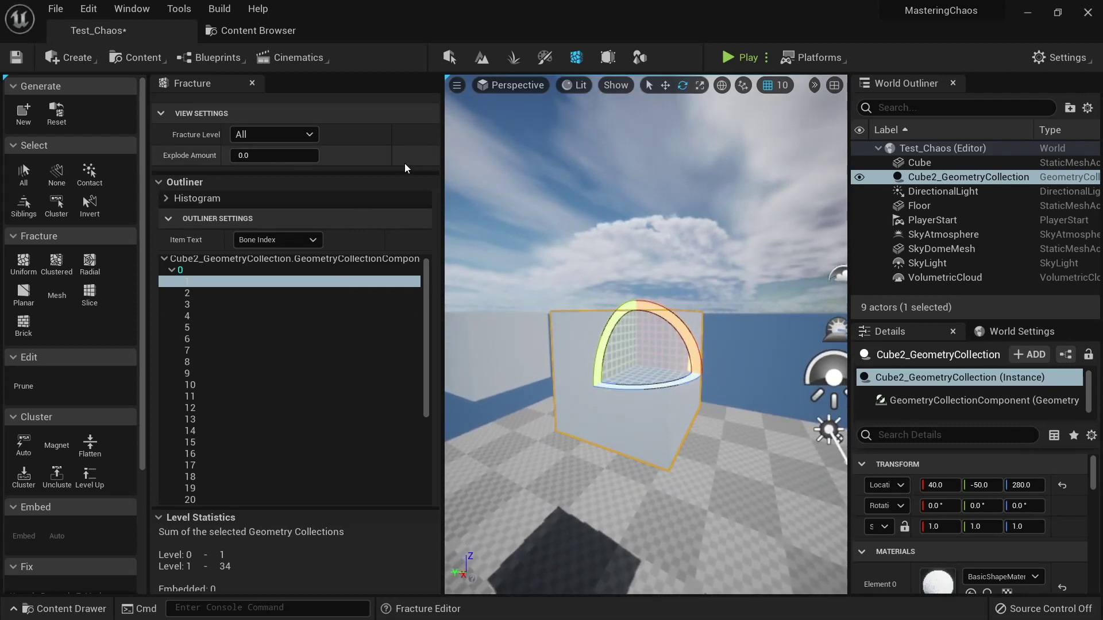
drag(241, 156, 274, 155)
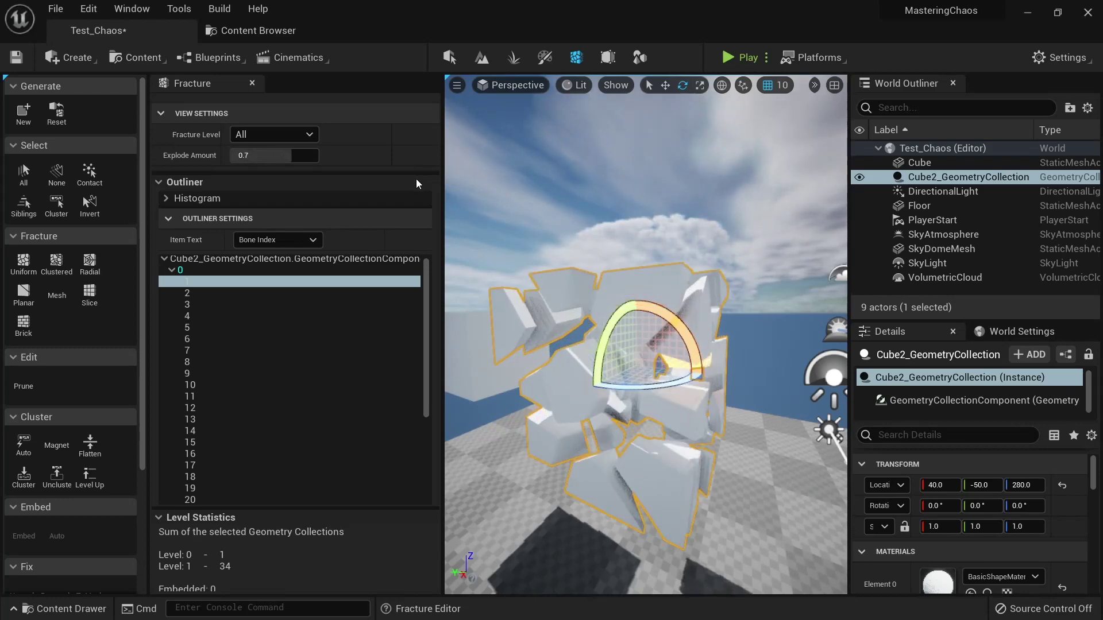
mouse_move(274, 155)
mouse_down()
mouse_move(238, 155)
mouse_move(305, 155)
mouse_move(239, 155)
mouse_move(267, 155)
mouse_up()
Step: Compare the cube at fracture Level 0, Level 1 and All Levels, leaving All Levels displayed
click(296, 137)
click(290, 181)
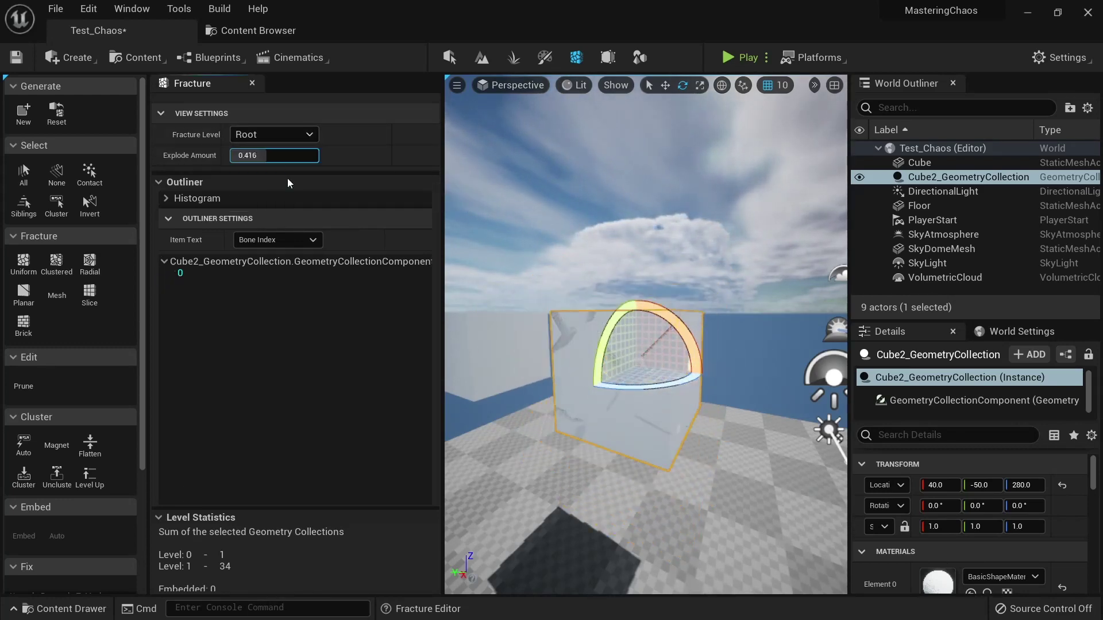
click(284, 134)
click(270, 197)
click(288, 136)
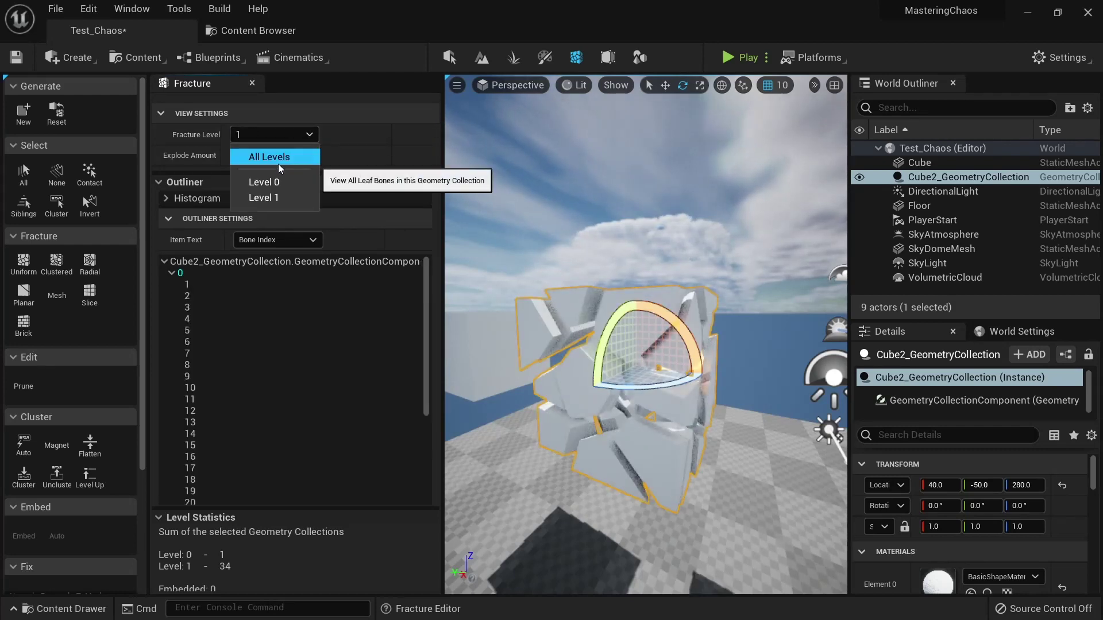
click(278, 159)
click(284, 134)
click(285, 158)
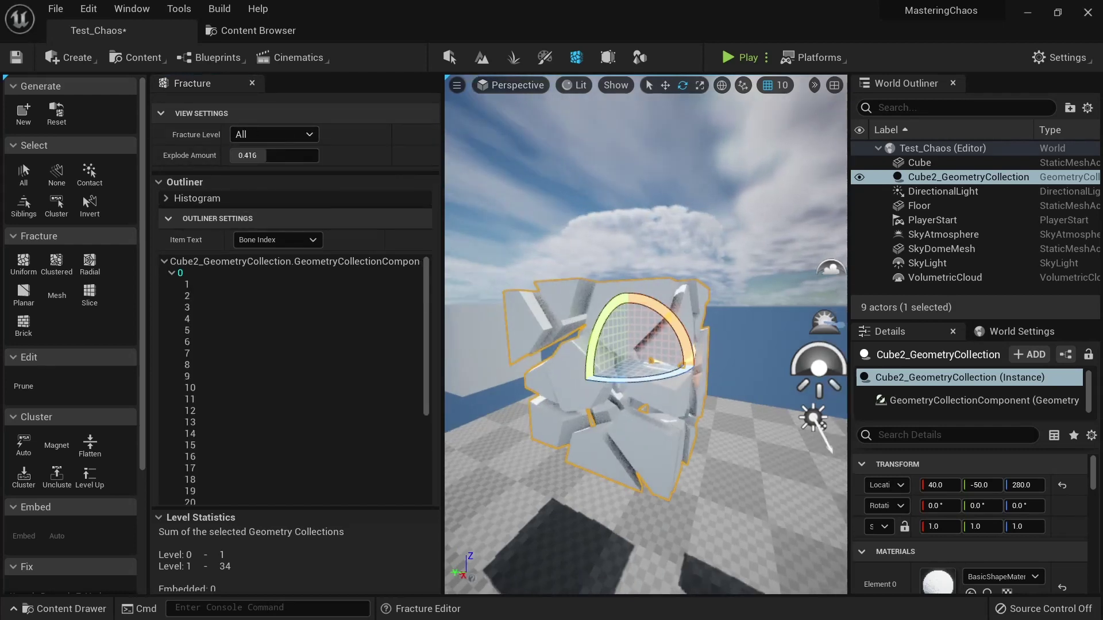
Step: Step the Explode Amount up and back down to 0.1 to examine how the pieces separate
key(shift+e)
key(shift+e)
key(shift+e)
key(shift+e)
key(shift+e)
key(shift+e)
key(shift+q)
key(shift+q)
key(shift+q)
key(shift+q)
key(shift+q)
key(shift+q)
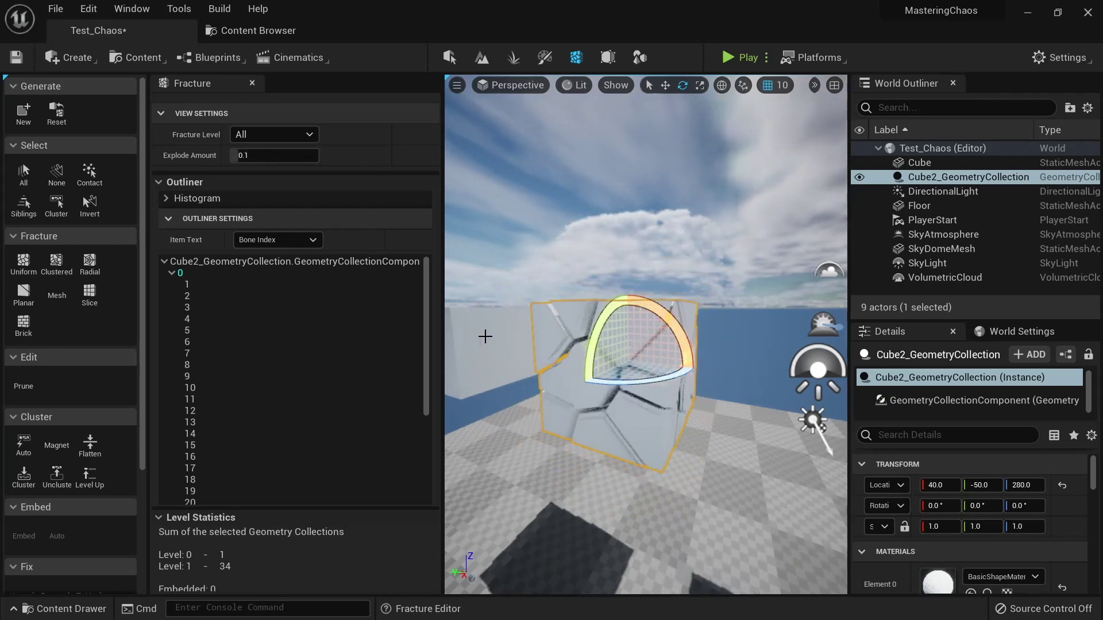
Step: Step the Explode Amount up, down and up again to about 0.8
key(shift+e)
key(shift+e)
key(shift+e)
key(shift+e)
key(shift+e)
key(shift+e)
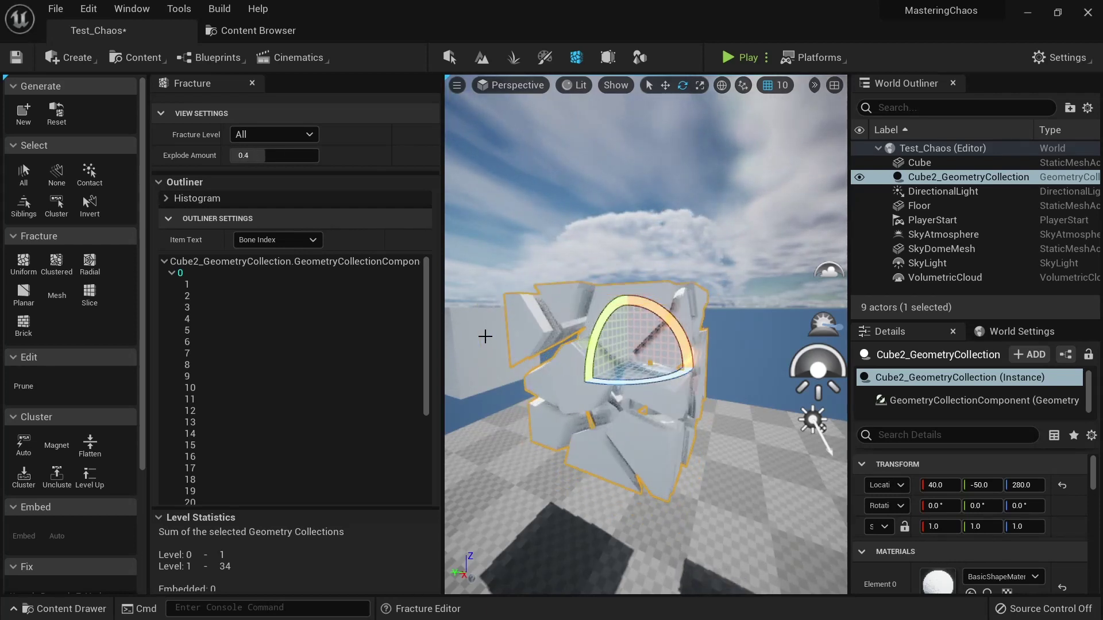
key(shift+q)
key(shift+q)
key(shift+q)
key(shift+e)
key(shift+e)
key(shift+e)
key(shift+e)
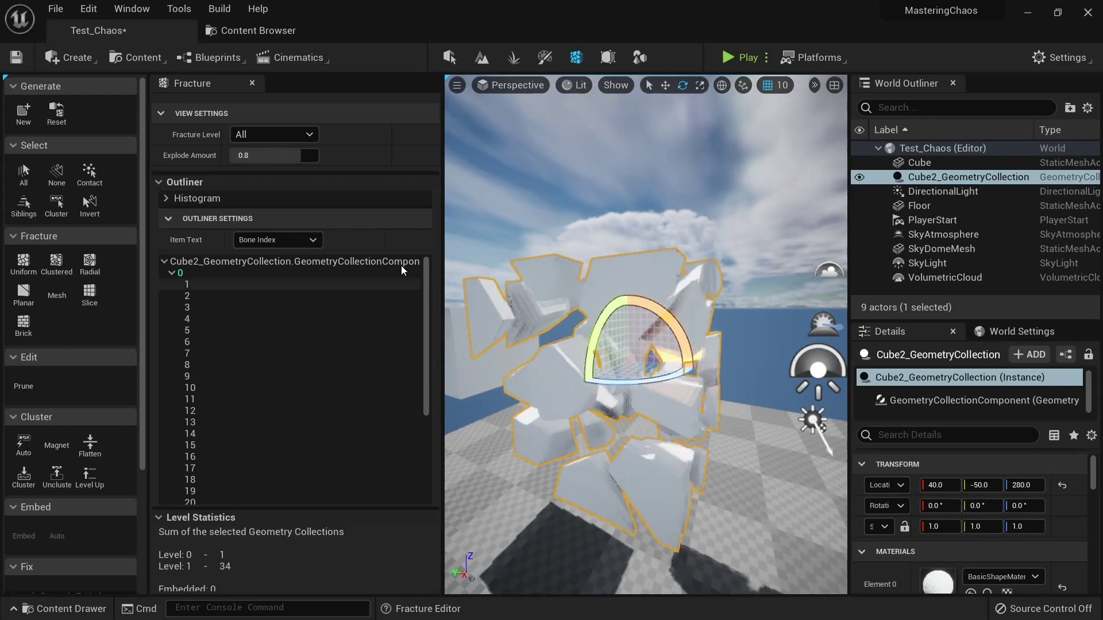
Step: Cycle the displayed fracture level between Root and All to compare them, ending on All
key(shift+s)
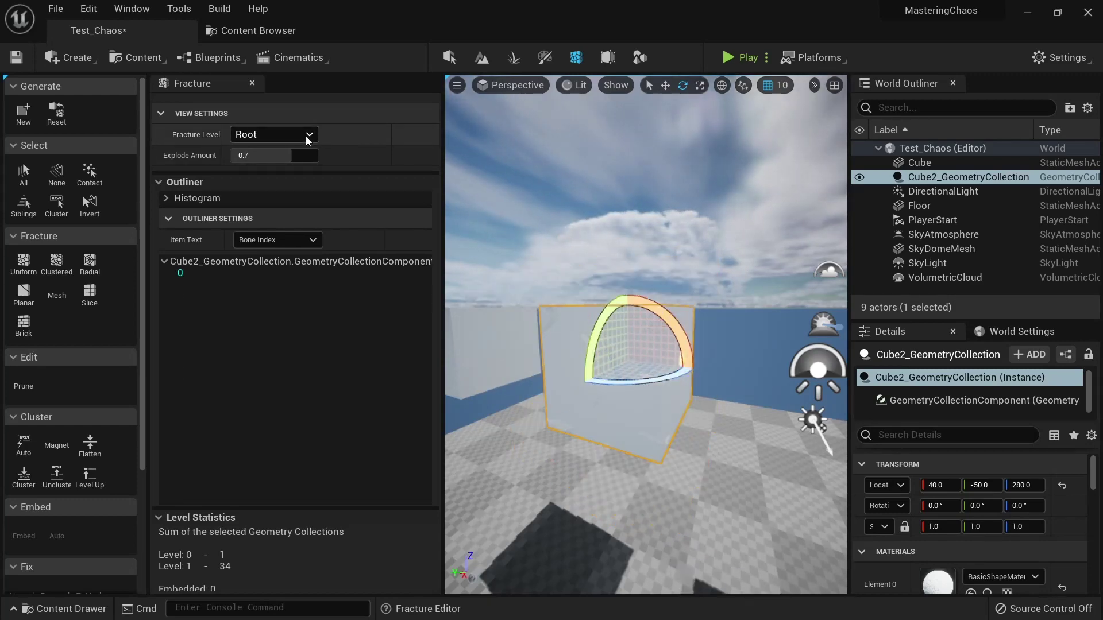
key(shift+s)
key(shift+s)
key(shift+s)
key(shift+s)
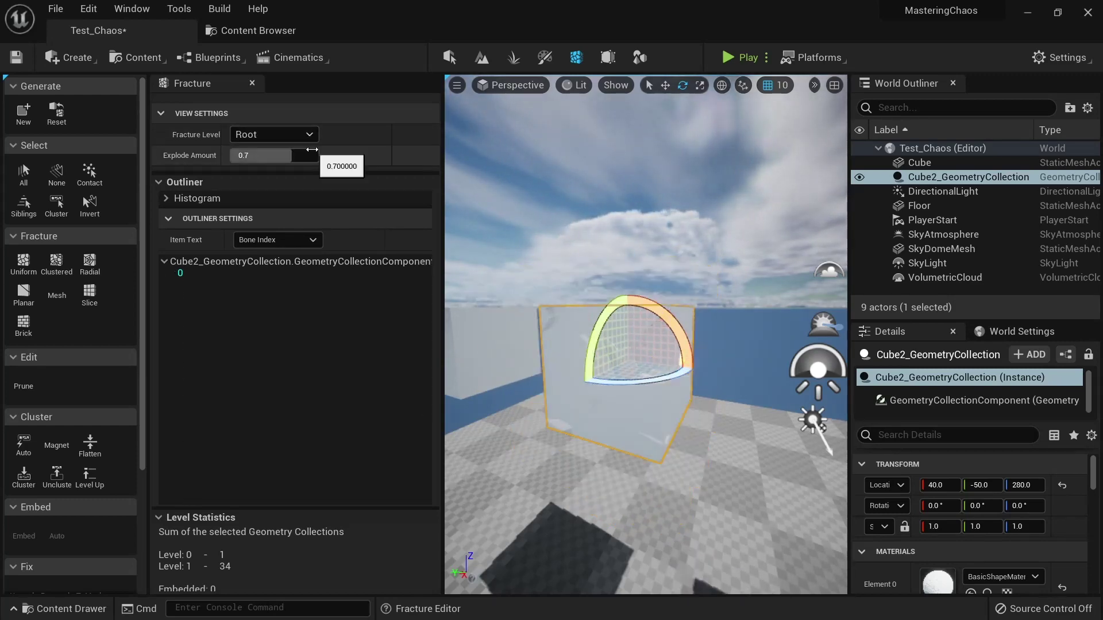
key(shift+s)
key(shift+s)
key(shift+s)
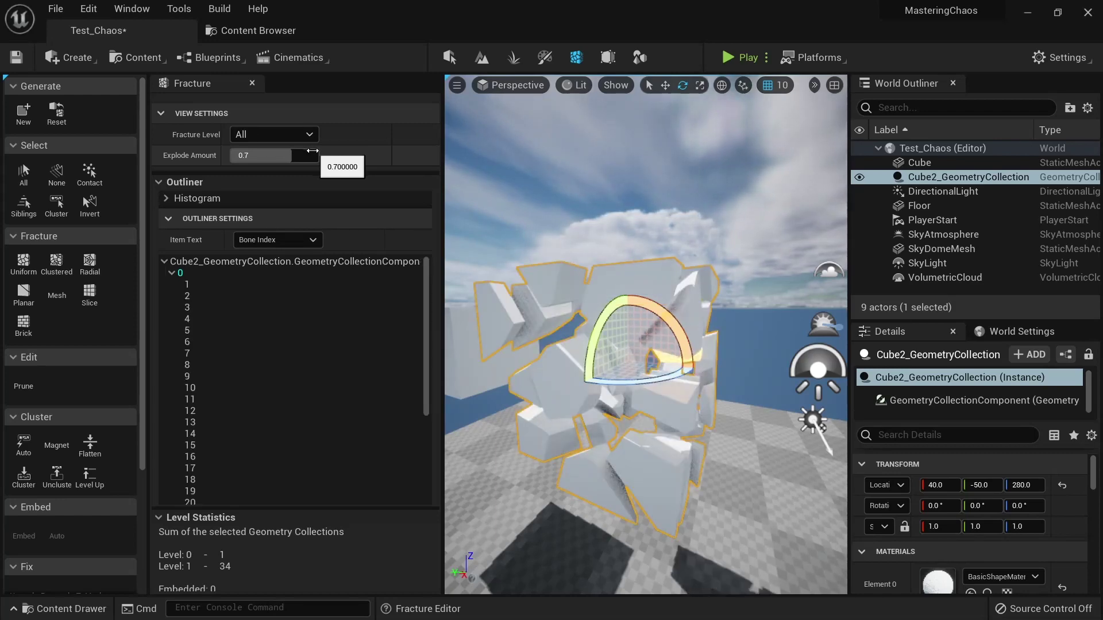
Step: Toggle on the bone colors and examine the exploded cube's pieces from several sides
right_drag(574, 328, 576, 315)
key(s)
key(w)
key(d)
right_drag(637, 389, 747, 428)
key(shift+b)
key(a)
key(w)
key(a)
right_drag(645, 335, 718, 327)
key(s)
key(w)
right_drag(613, 389, 581, 396)
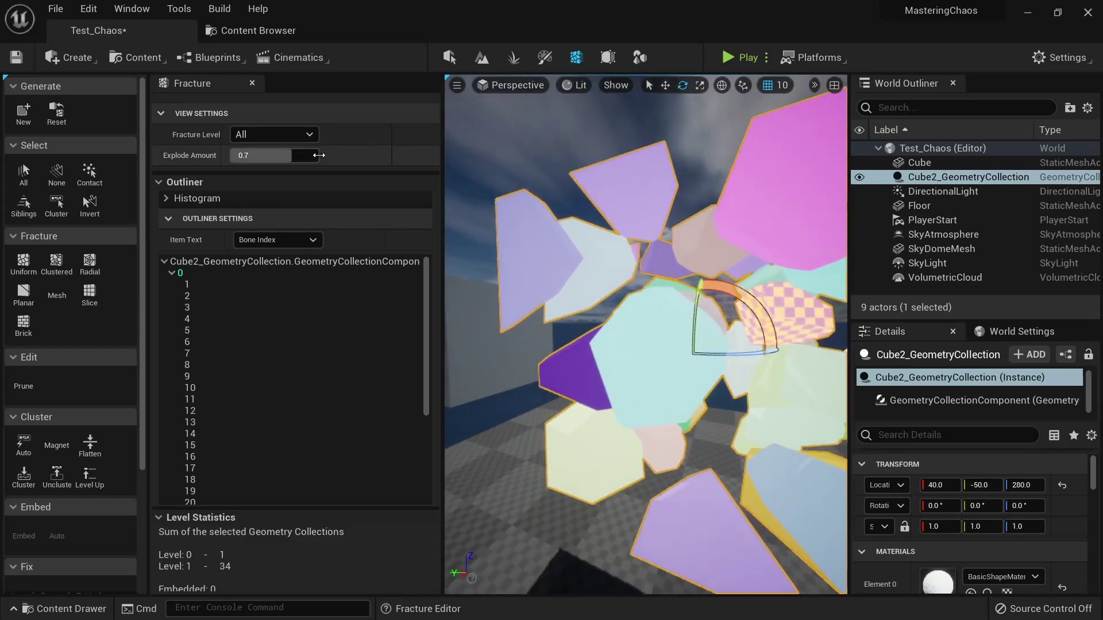
Step: Collapse the exploded pieces back into a whole cube and raise the geometry collection to a Z location of 350
drag(310, 155, 241, 155)
mouse_move(790, 347)
right_down()
mouse_move(766, 352)
mouse_move(774, 360)
right_up()
right_drag(700, 396, 702, 397)
right_drag(614, 333, 614, 337)
key(w)
drag(633, 255, 642, 182)
Step: Return to Select mode, play the level to watch the geometry collection fall and shatter, and stop the simulation
key(shift+1)
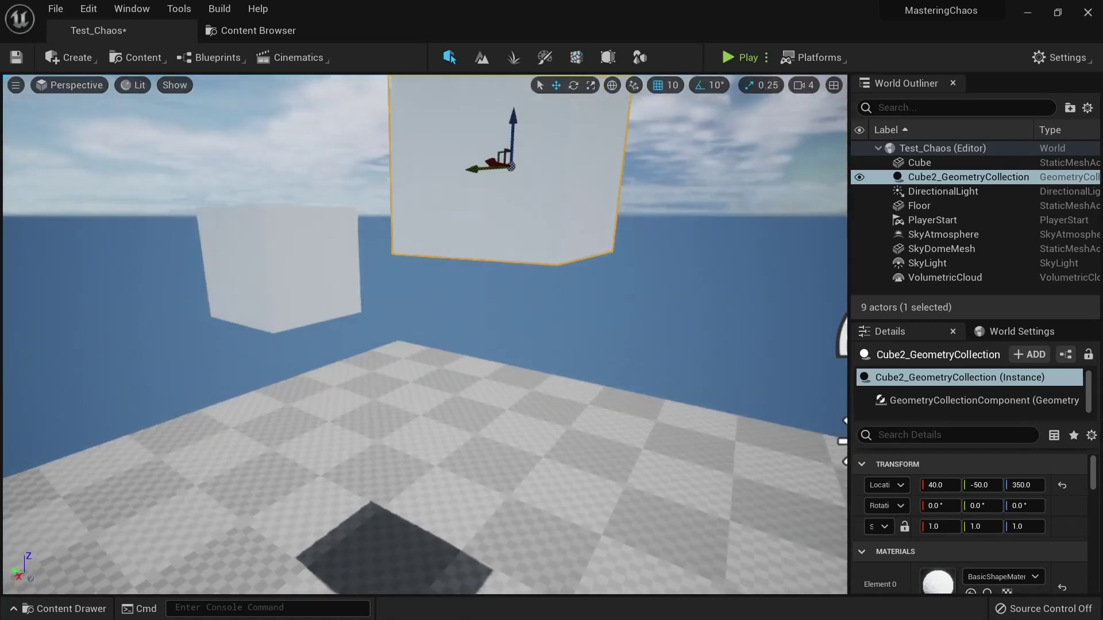
key(s)
right_drag(698, 141, 698, 140)
click(735, 56)
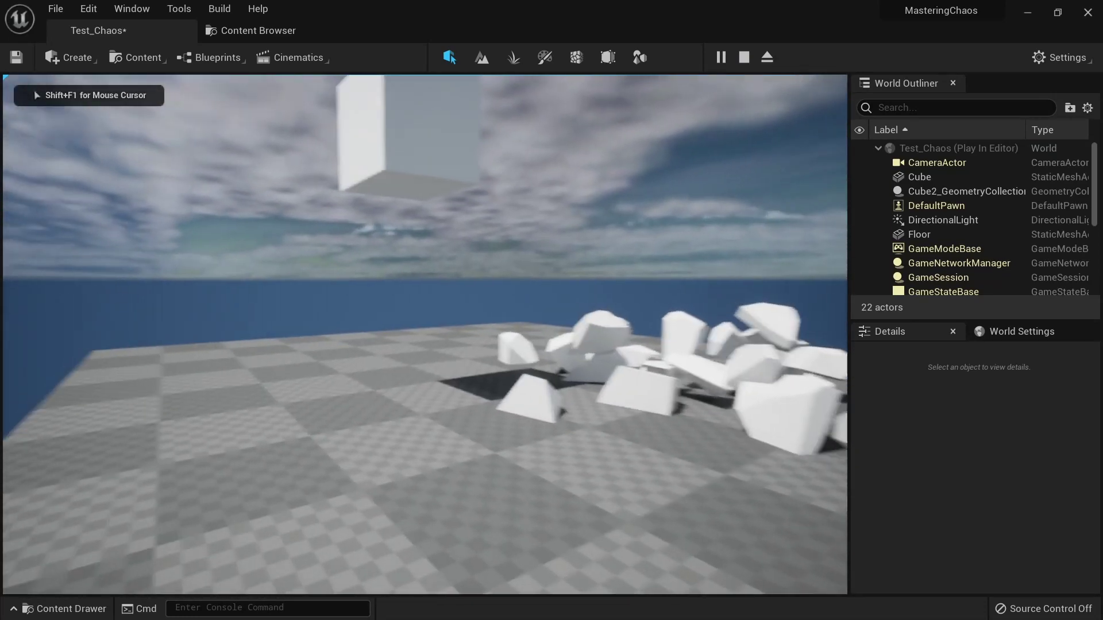
key(Escape)
Step: Scale up the floor so it covers a much larger area around both cubes
right_drag(579, 398, 534, 374)
key(d)
key(e)
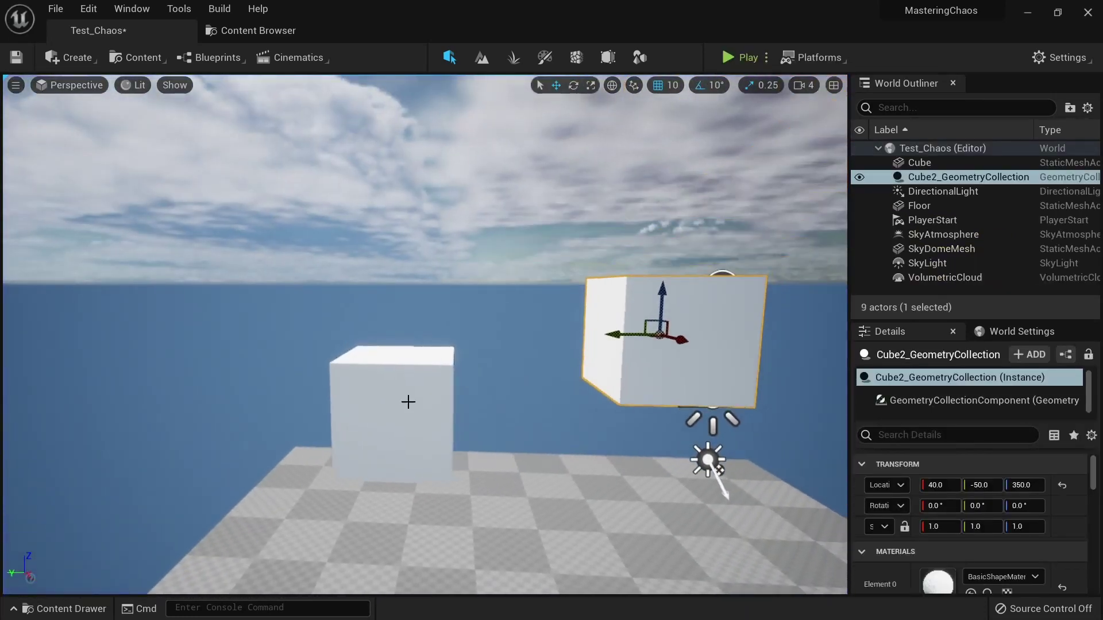
right_drag(408, 402, 458, 326)
key(s)
drag(292, 312, 224, 313)
key(s)
right_drag(387, 355, 458, 371)
drag(355, 343, 352, 288)
key(q)
right_drag(352, 289, 298, 234)
key(d)
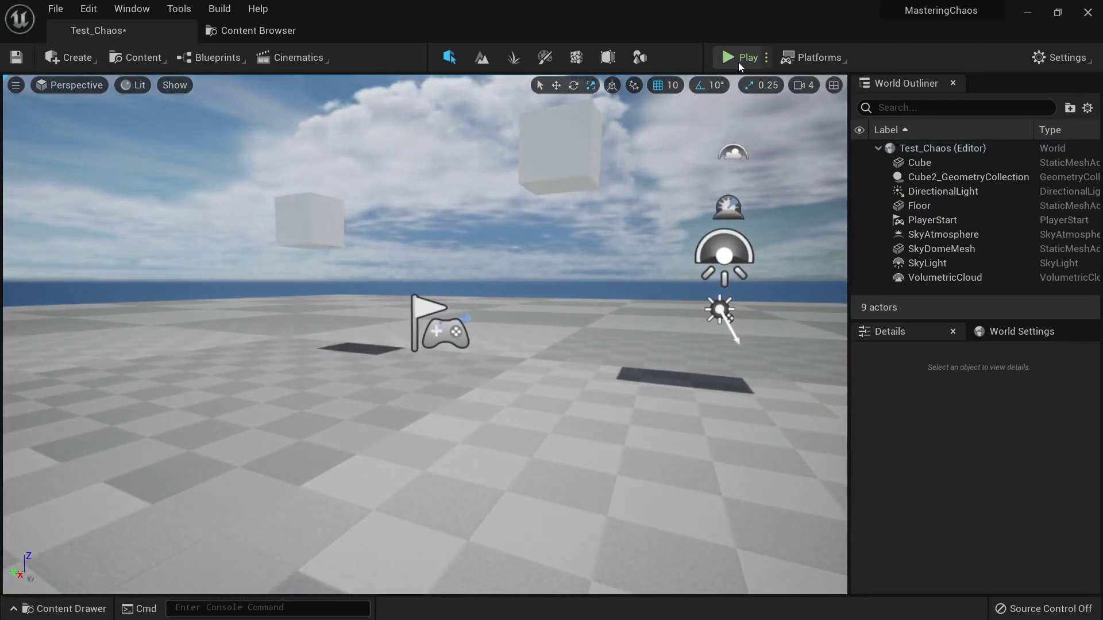
Step: Play the level and fly around the shattered cube's pieces to examine how they move and settle on the enlarged floor
click(739, 62)
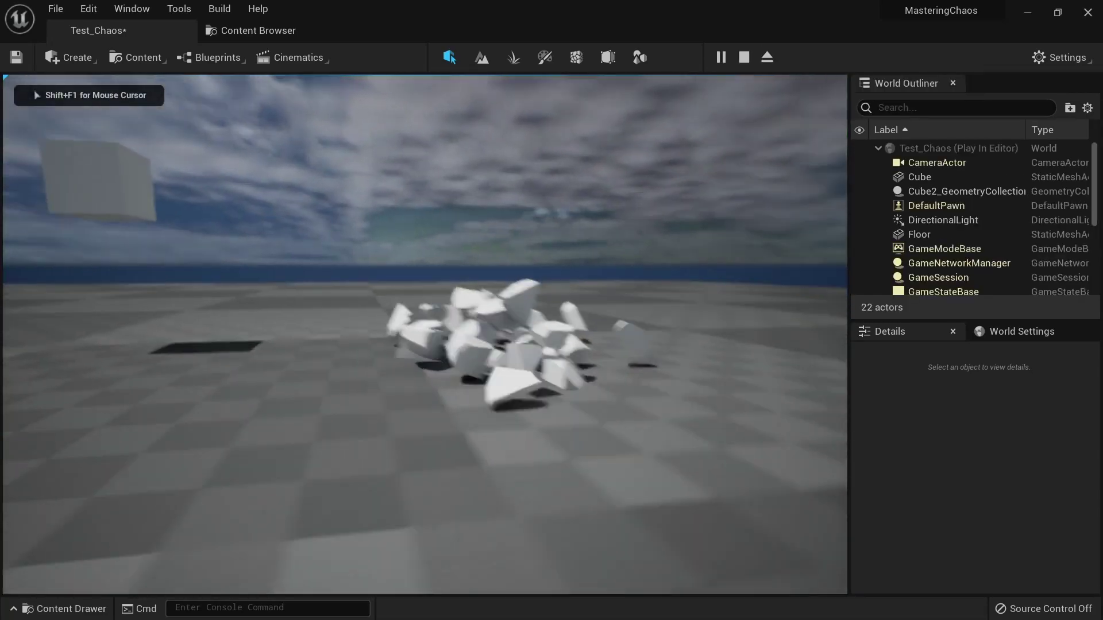
key(w)
key(s)
key(w)
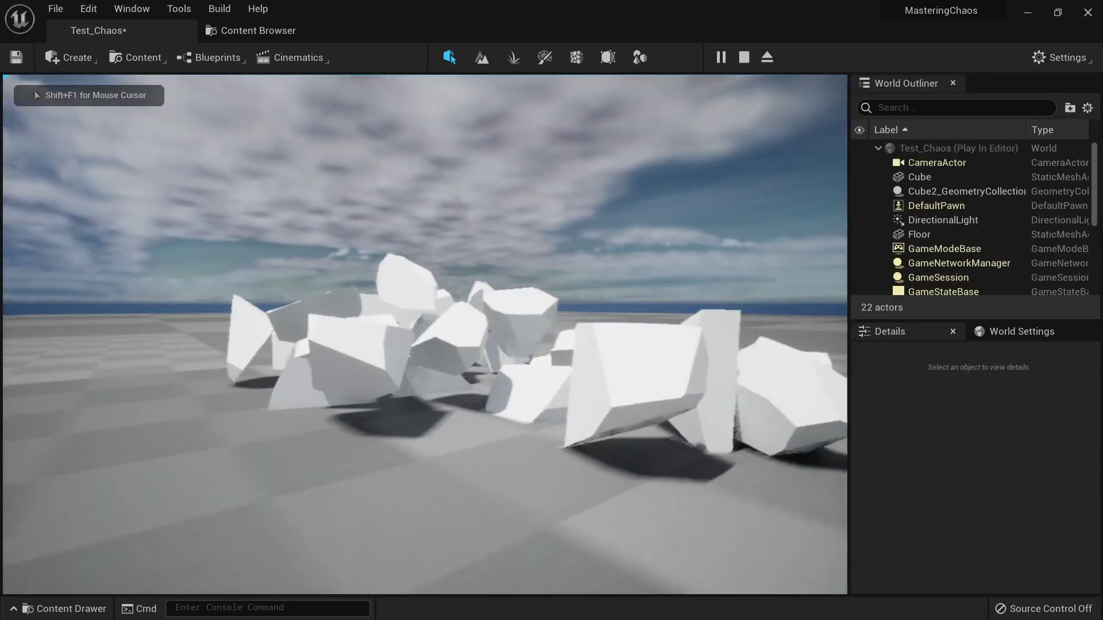
key(s)
key(w)
key(e)
key(s)
key(w)
key(s)
key(s)
key(w)
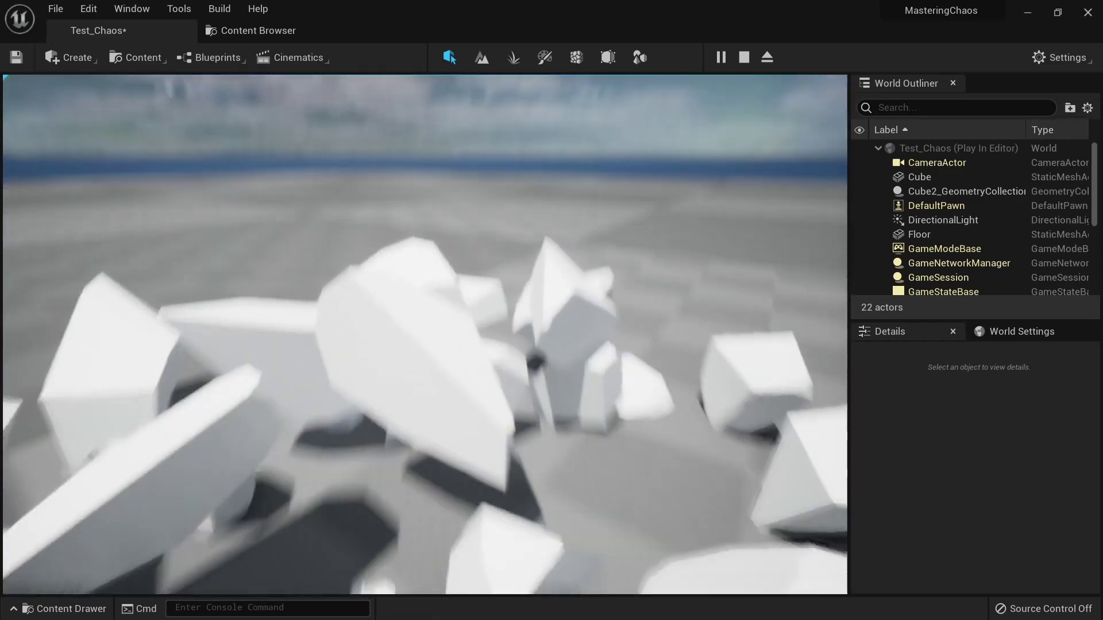
key(s)
key(w)
key(s)
key(d)
key(d)
key(q)
key(e)
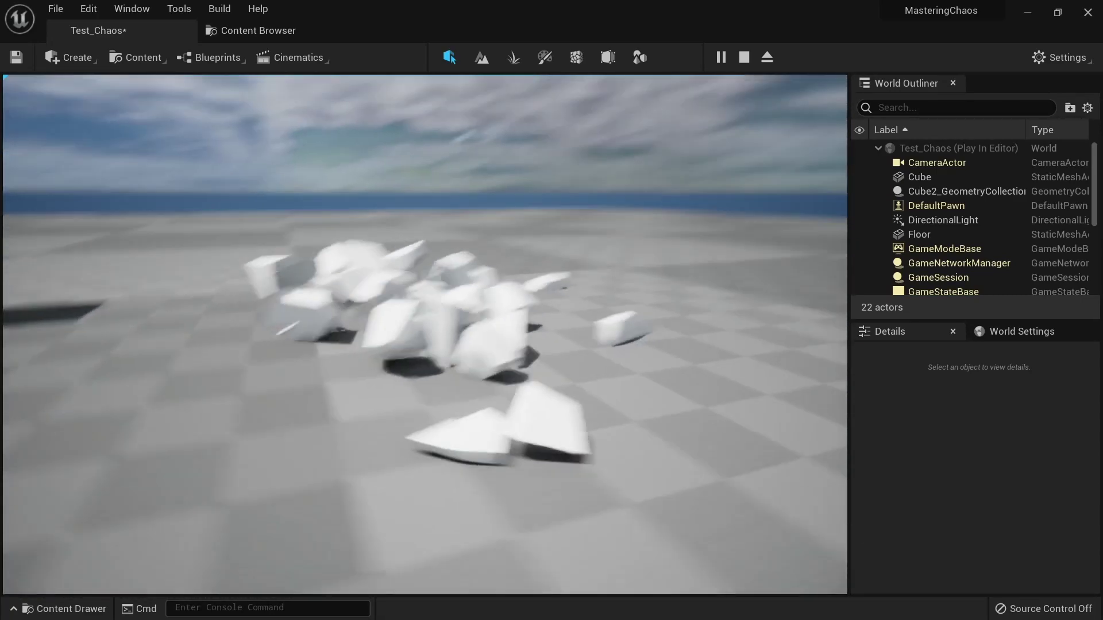